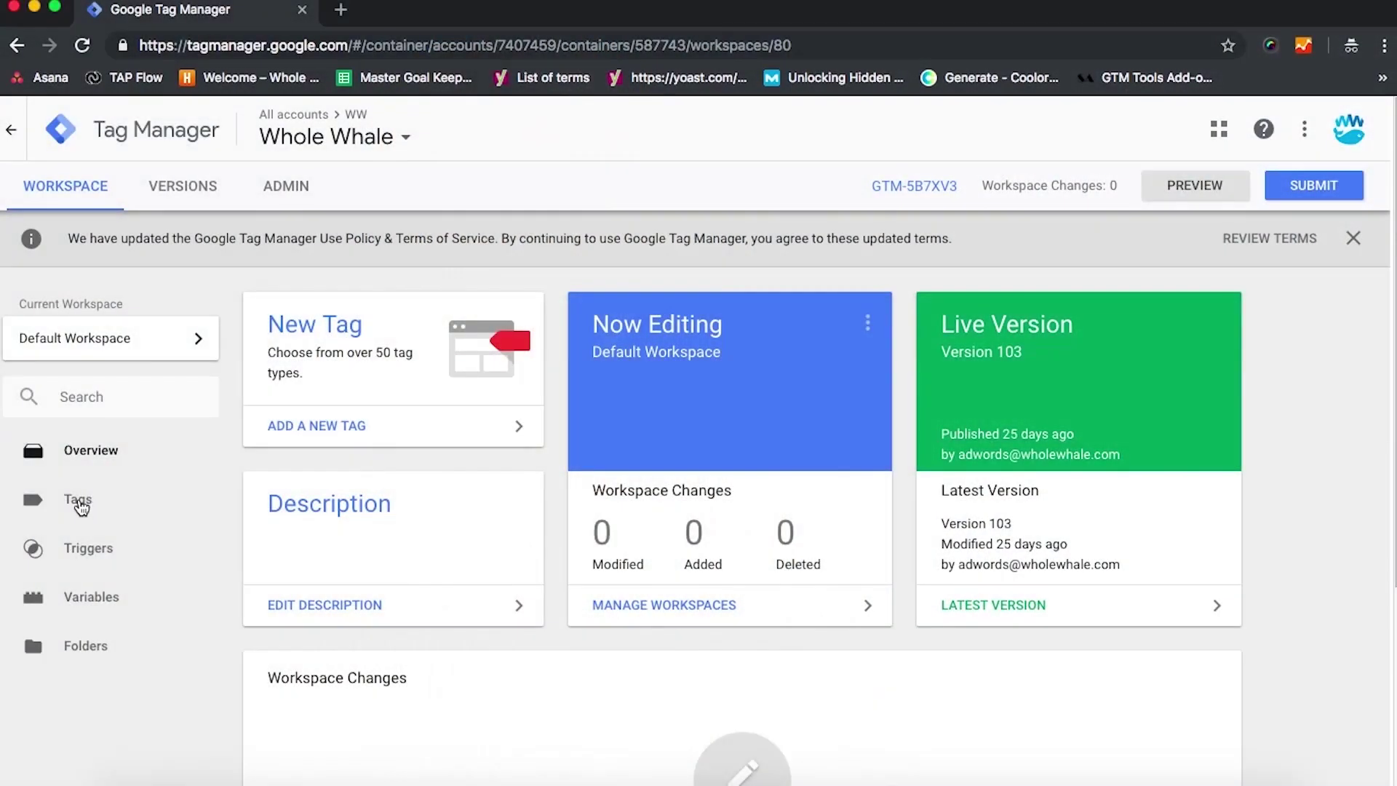
- Create a new tag in the workspace and name it '15-Second Timer'
{"action": "left_click", "coordinate": [80, 503]}
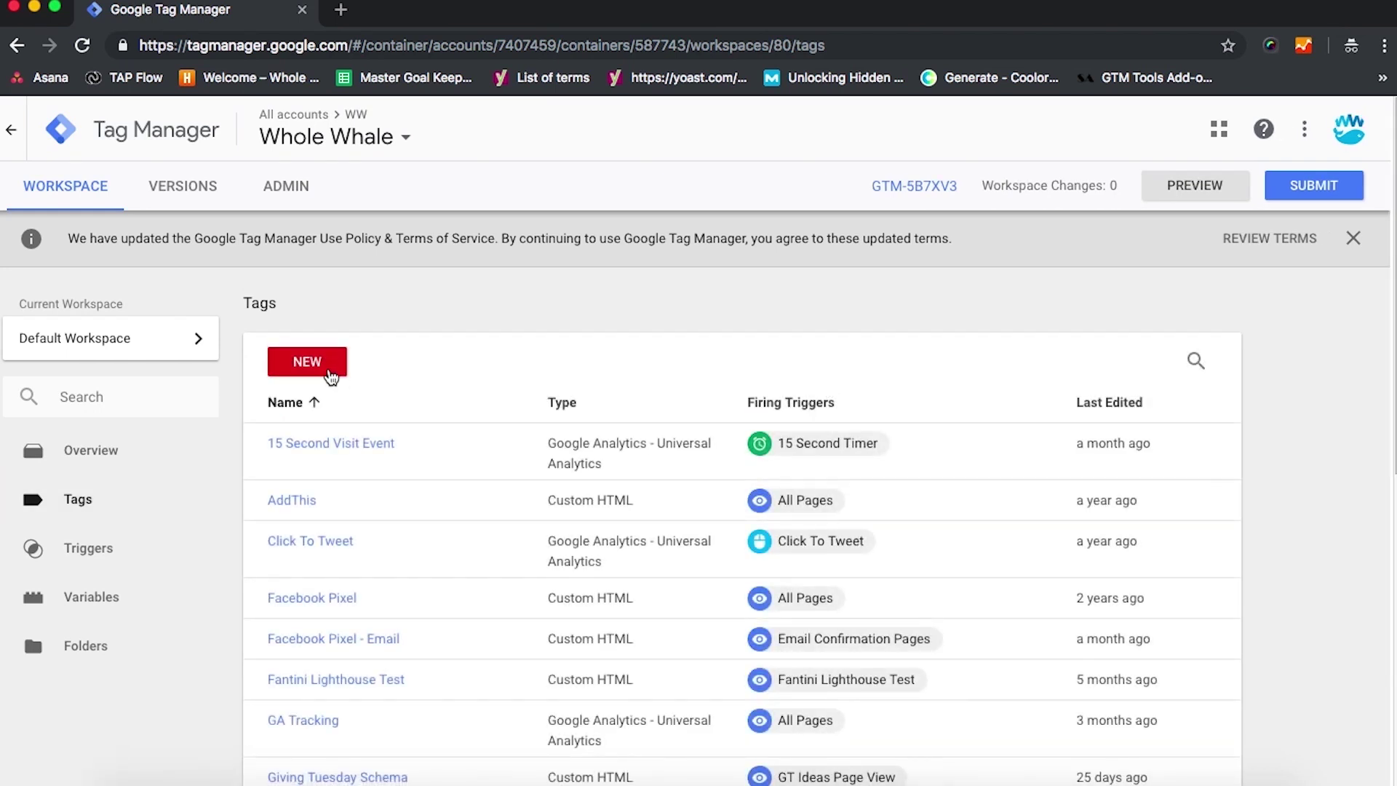
{"action": "left_click", "coordinate": [331, 376]}
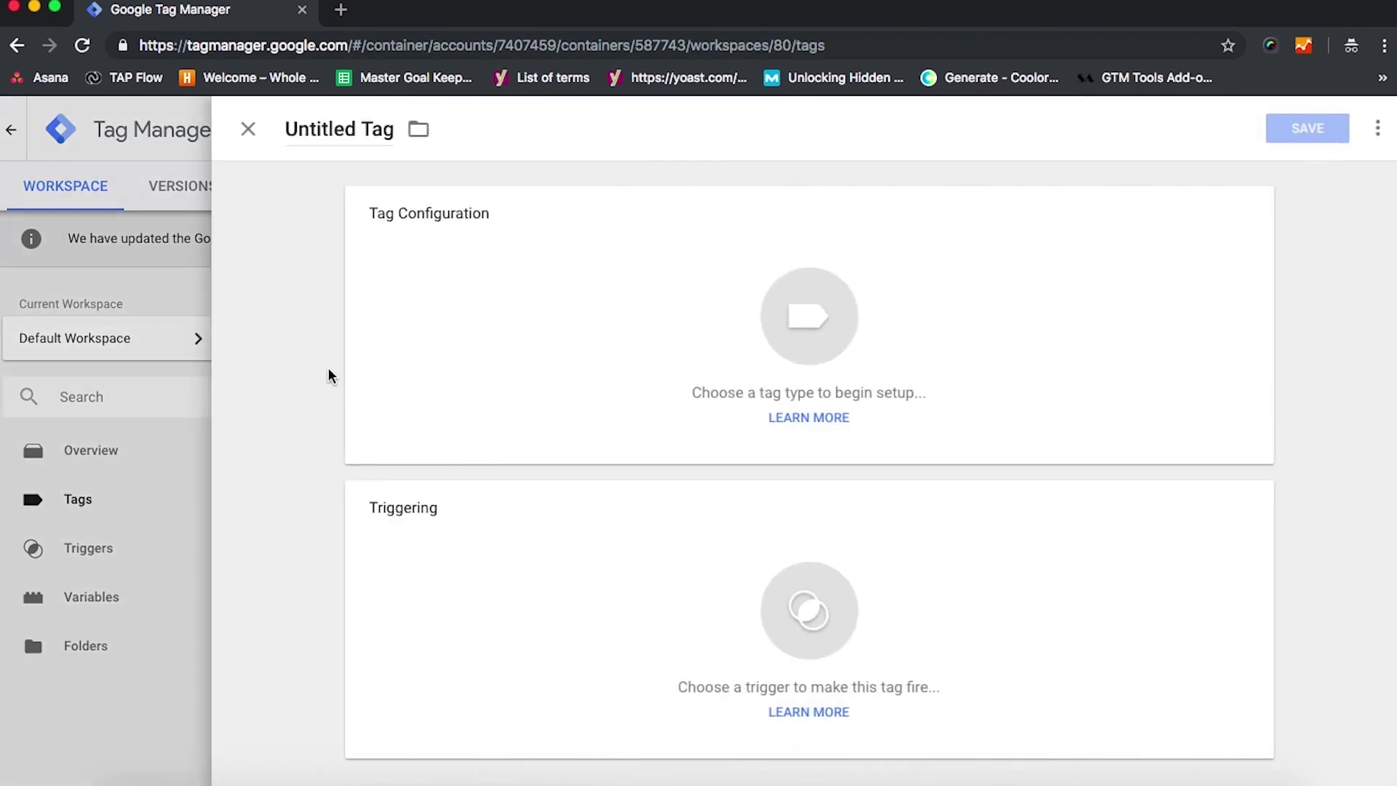
{"action": "left_click", "coordinate": [331, 132]}
{"action": "type", "text": "15"}
{"action": "key", "text": "super+a"}
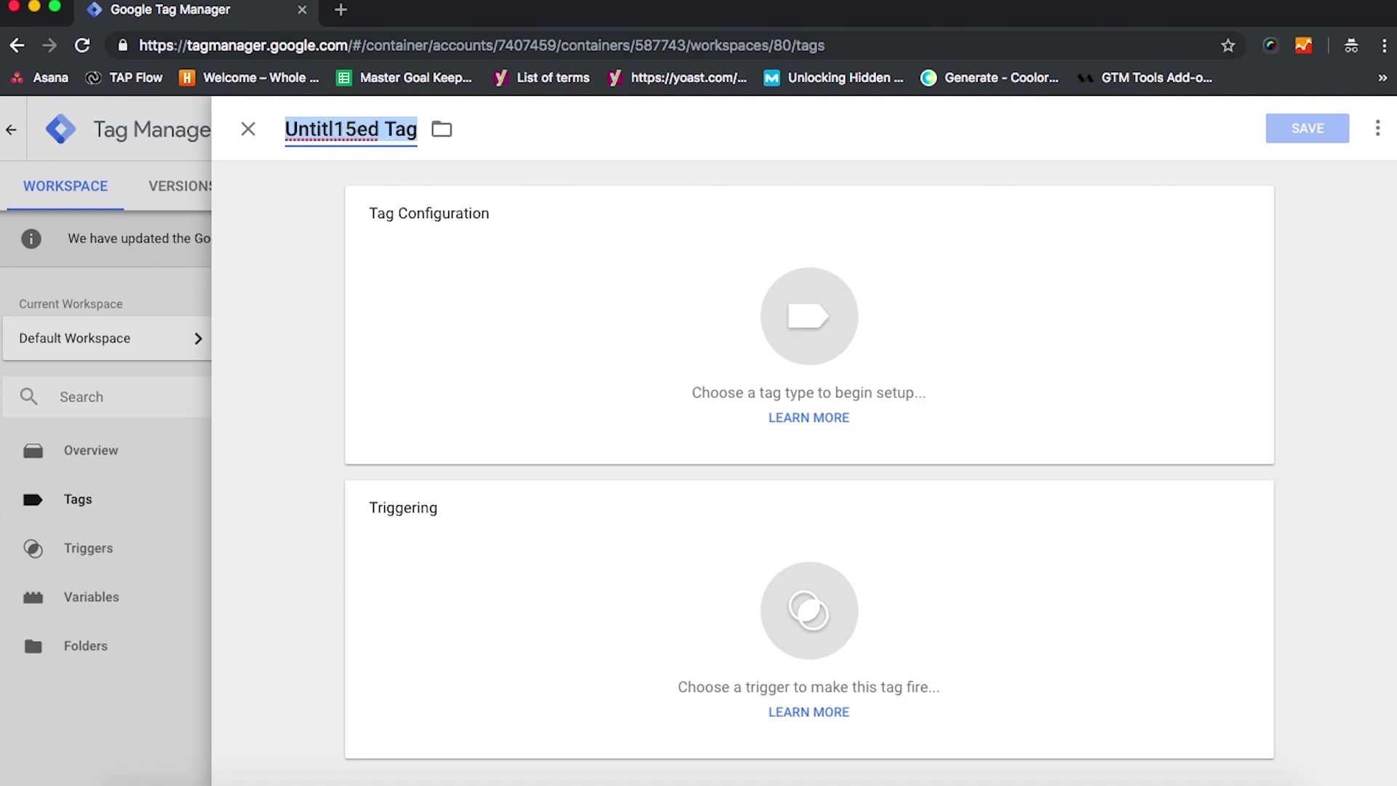
{"action": "type", "text": "15-Second Timer"}
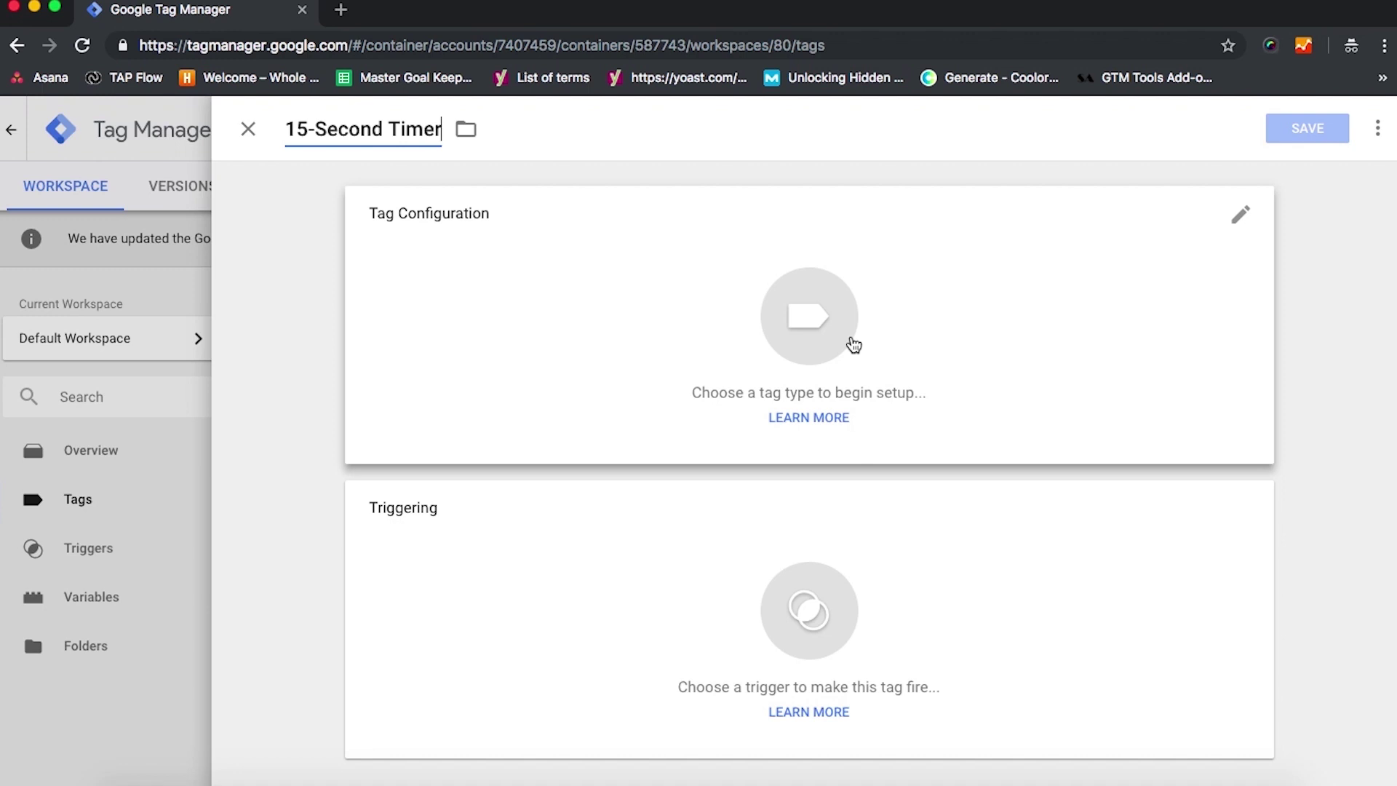
- Make it a Google Analytics Universal Analytics tag with Track Type Event
{"action": "left_click", "coordinate": [853, 345]}
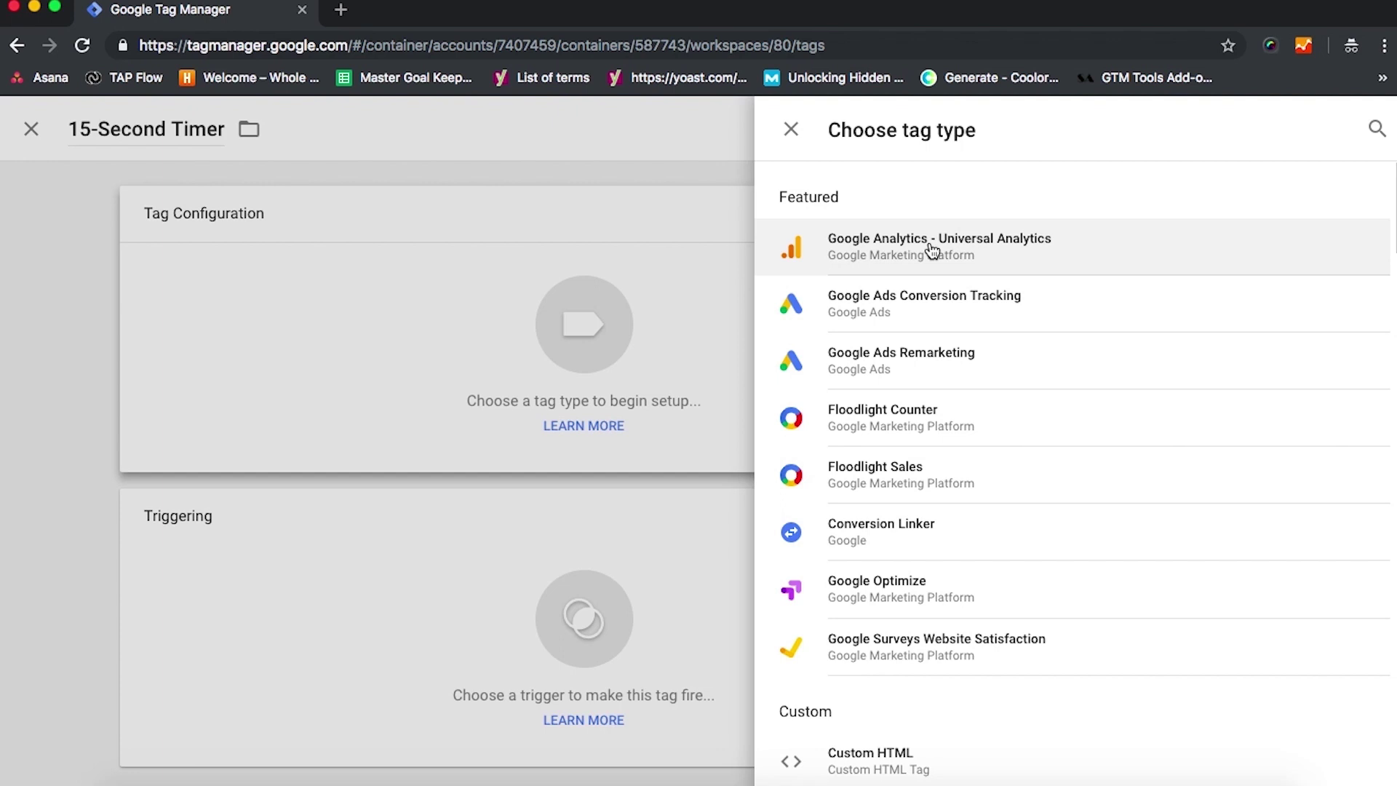
{"action": "left_click", "coordinate": [932, 249]}
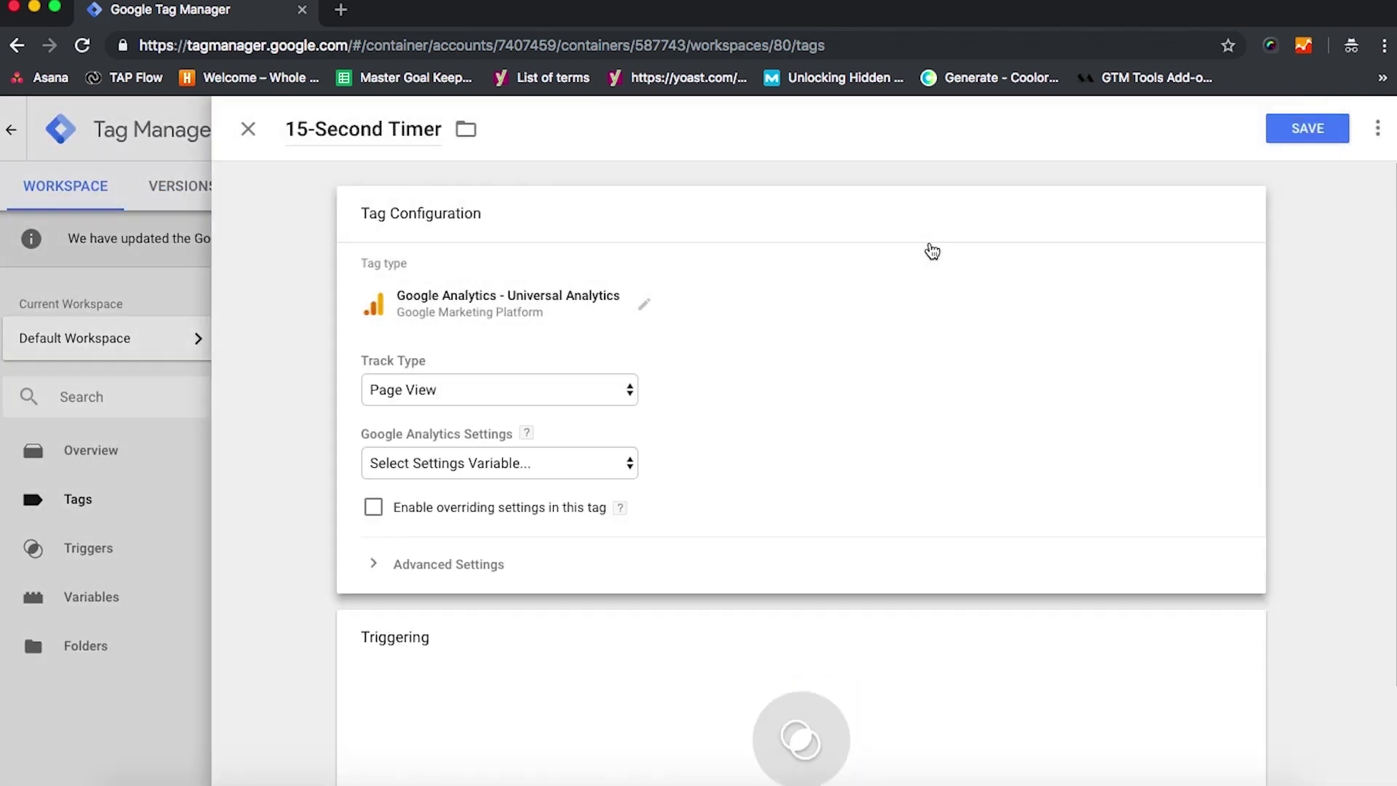
{"action": "left_click", "coordinate": [608, 402]}
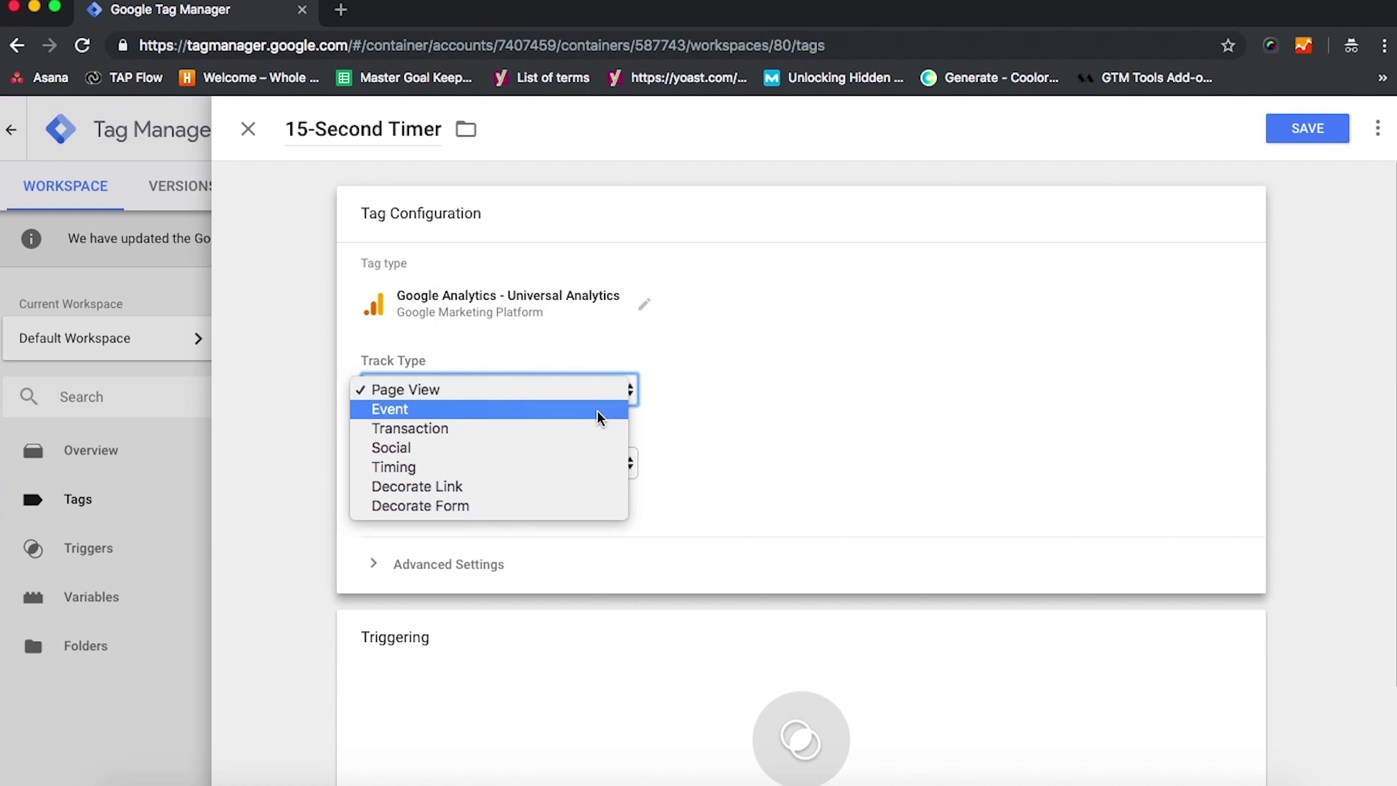
{"action": "left_click", "coordinate": [599, 409]}
- Fill in the event fields: Category Visit, Action '15 Seconds', Label {{Page Path}}
{"action": "left_click", "coordinate": [563, 481]}
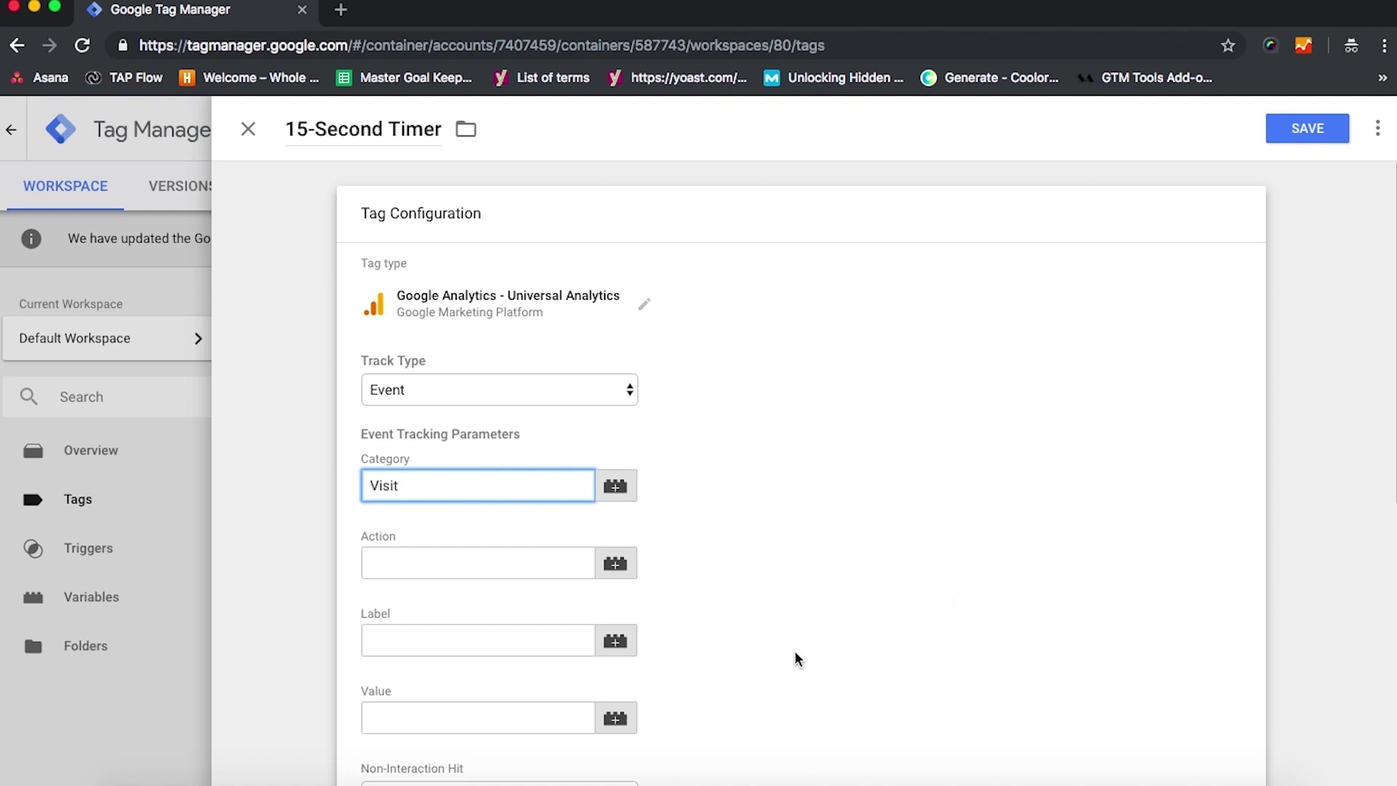
{"action": "left_click", "coordinate": [538, 573]}
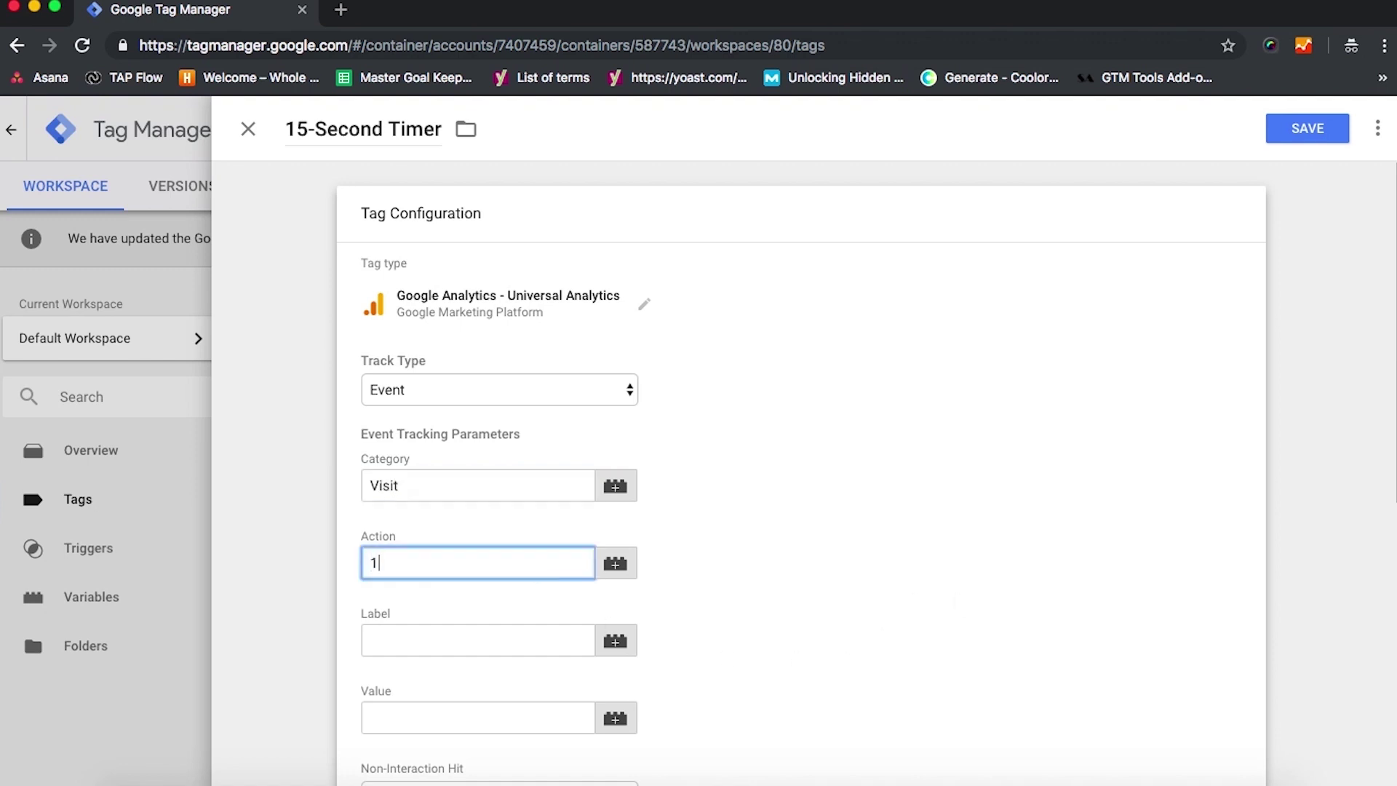
{"action": "type", "text": "15 Seconds"}
{"action": "key", "text": "Tab"}
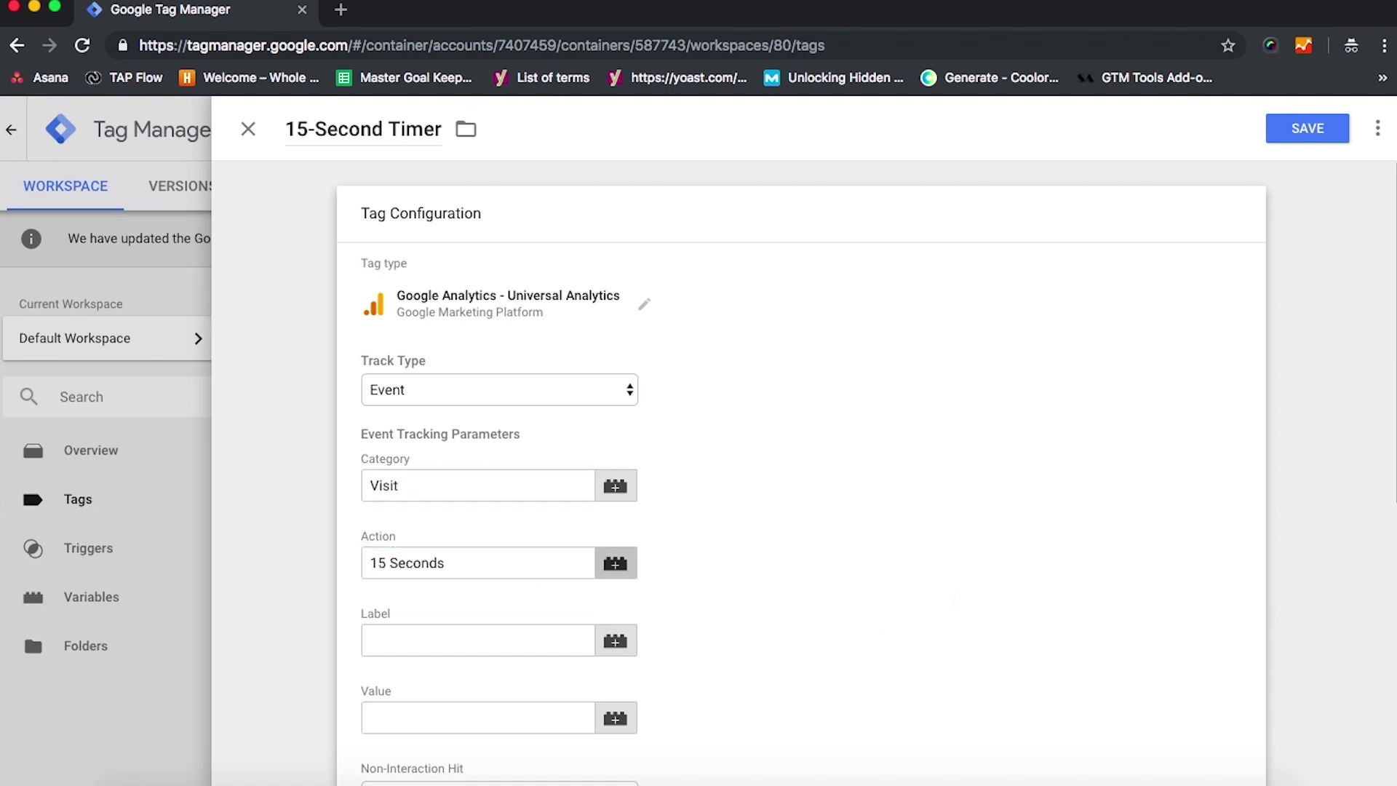
{"action": "key", "text": "Tab"}
{"action": "type", "text": "{{"}
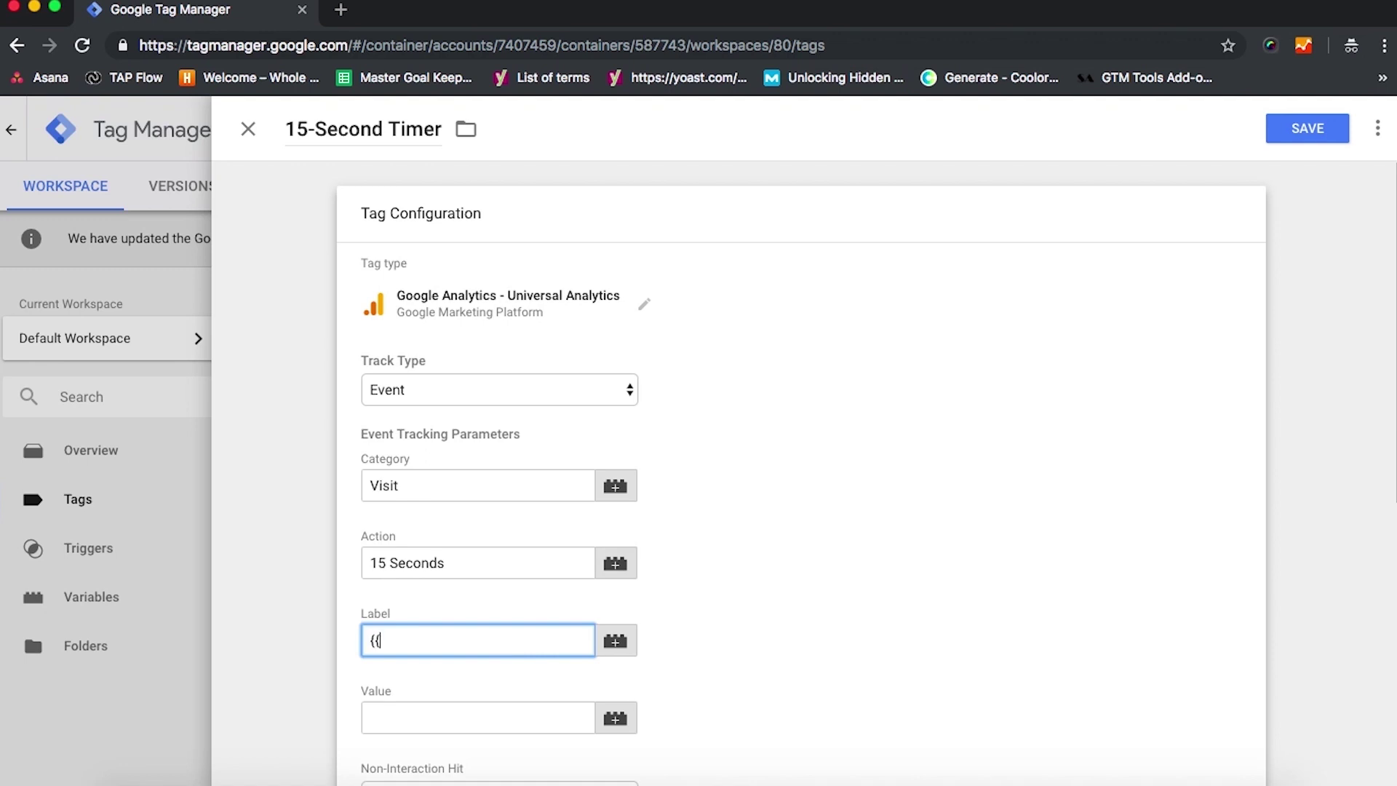
{"action": "type", "text": "Page Path"}
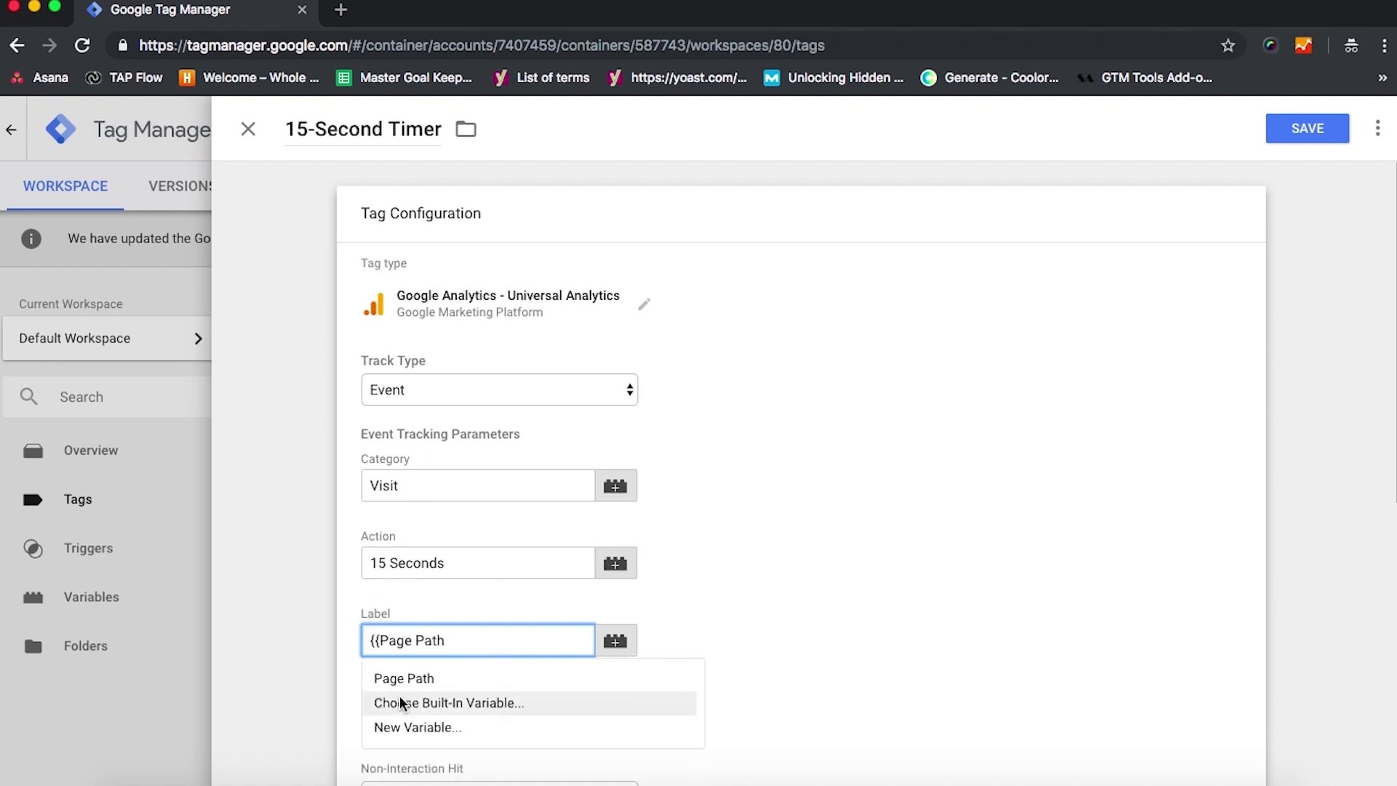
{"action": "left_click", "coordinate": [404, 678]}
{"action": "key", "text": "Tab"}
{"action": "scroll", "coordinate": [786, 680], "scroll_direction": "down", "scroll_amount": 3}
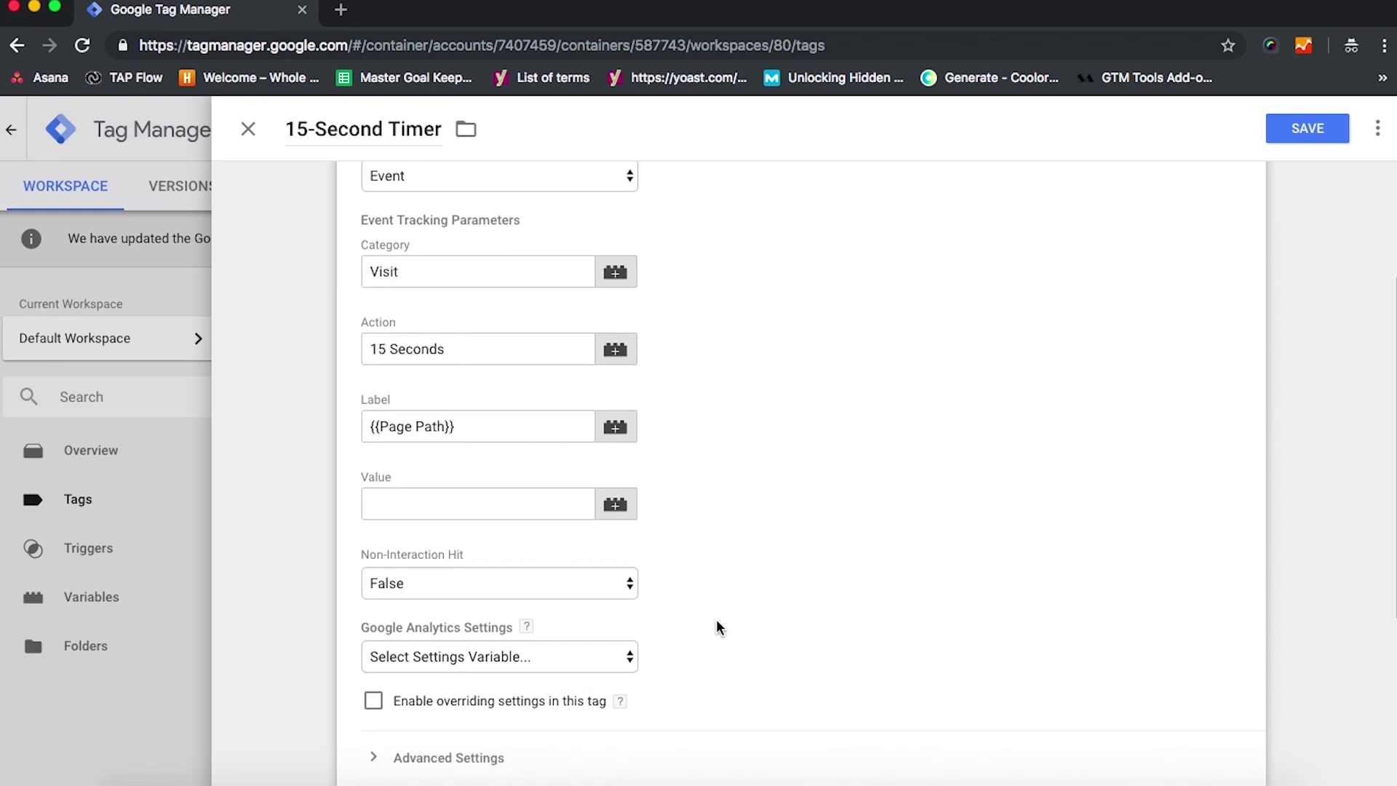
{"action": "scroll", "coordinate": [719, 627], "scroll_direction": "down", "scroll_amount": 2}
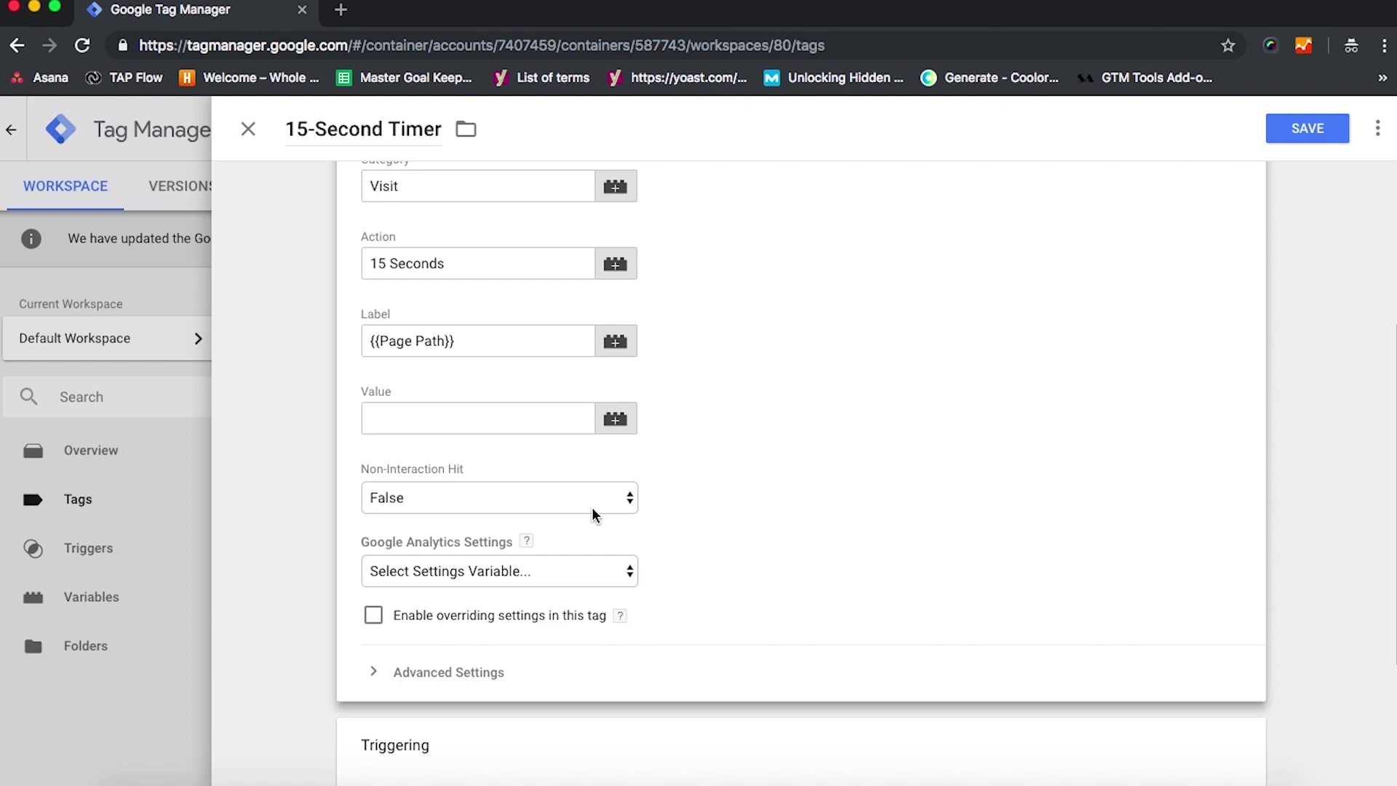
- Review the 15-Second Timer form and save it, which brings up the No Triggers Selected warning
{"action": "scroll", "coordinate": [593, 513], "scroll_direction": "down", "scroll_amount": 3}
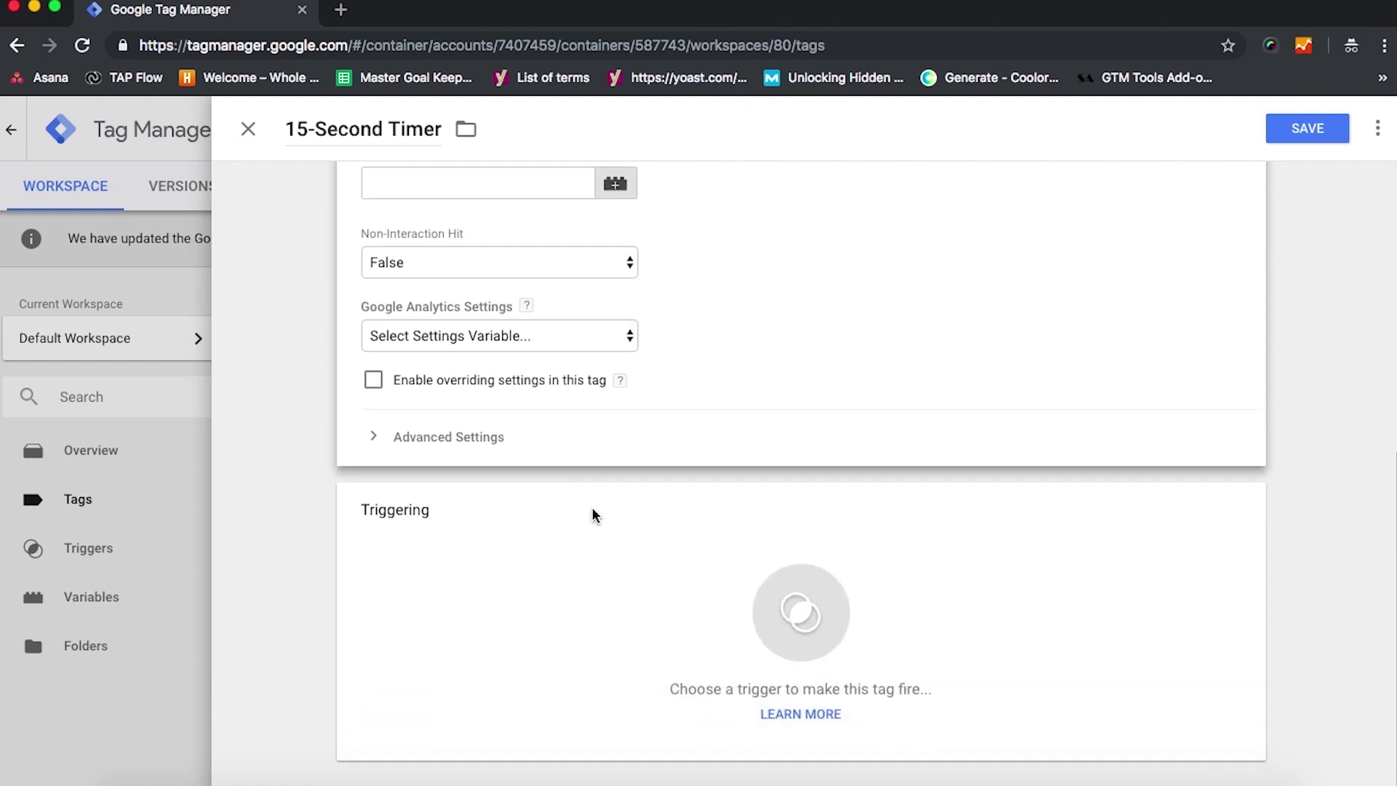
{"action": "scroll", "coordinate": [594, 513], "scroll_direction": "up", "scroll_amount": 4}
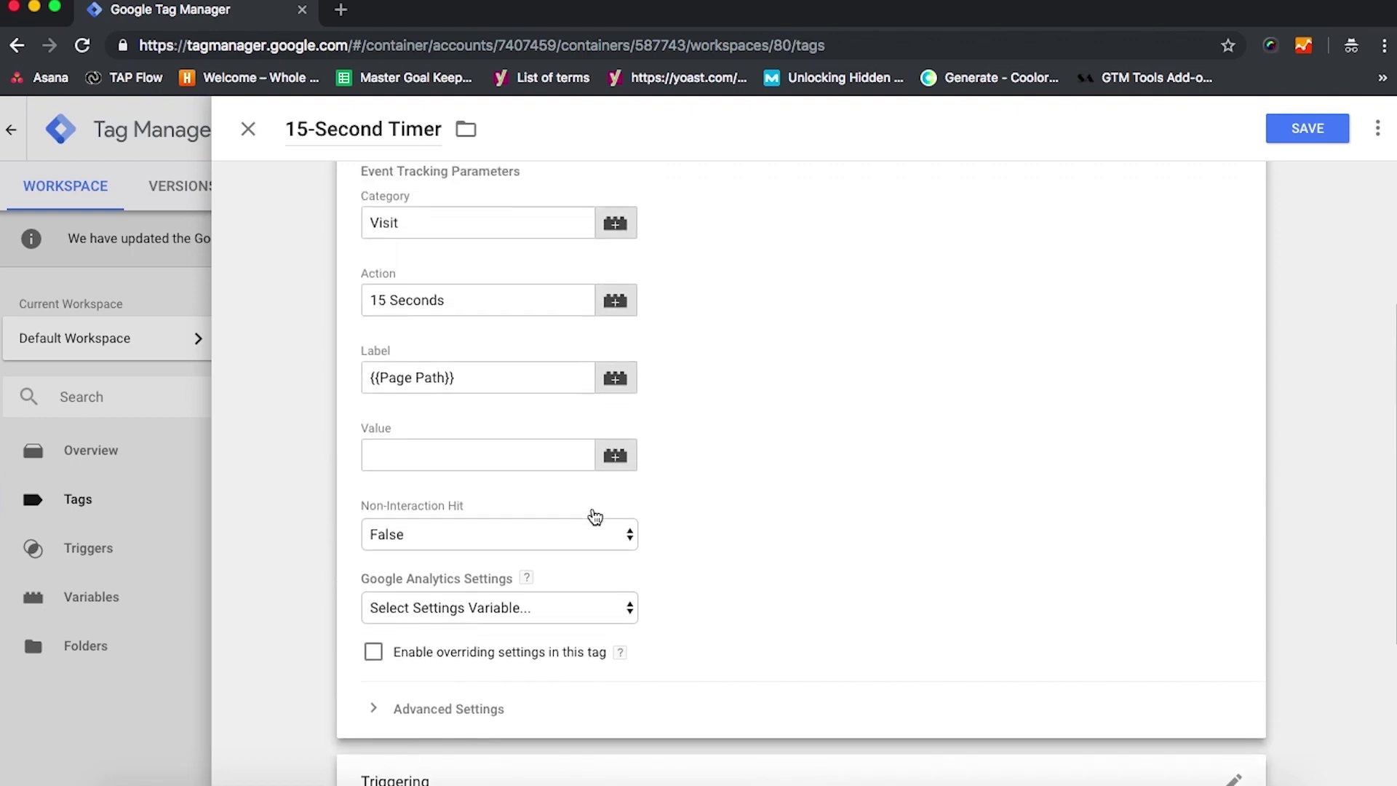
{"action": "scroll", "coordinate": [595, 516], "scroll_direction": "up", "scroll_amount": 1}
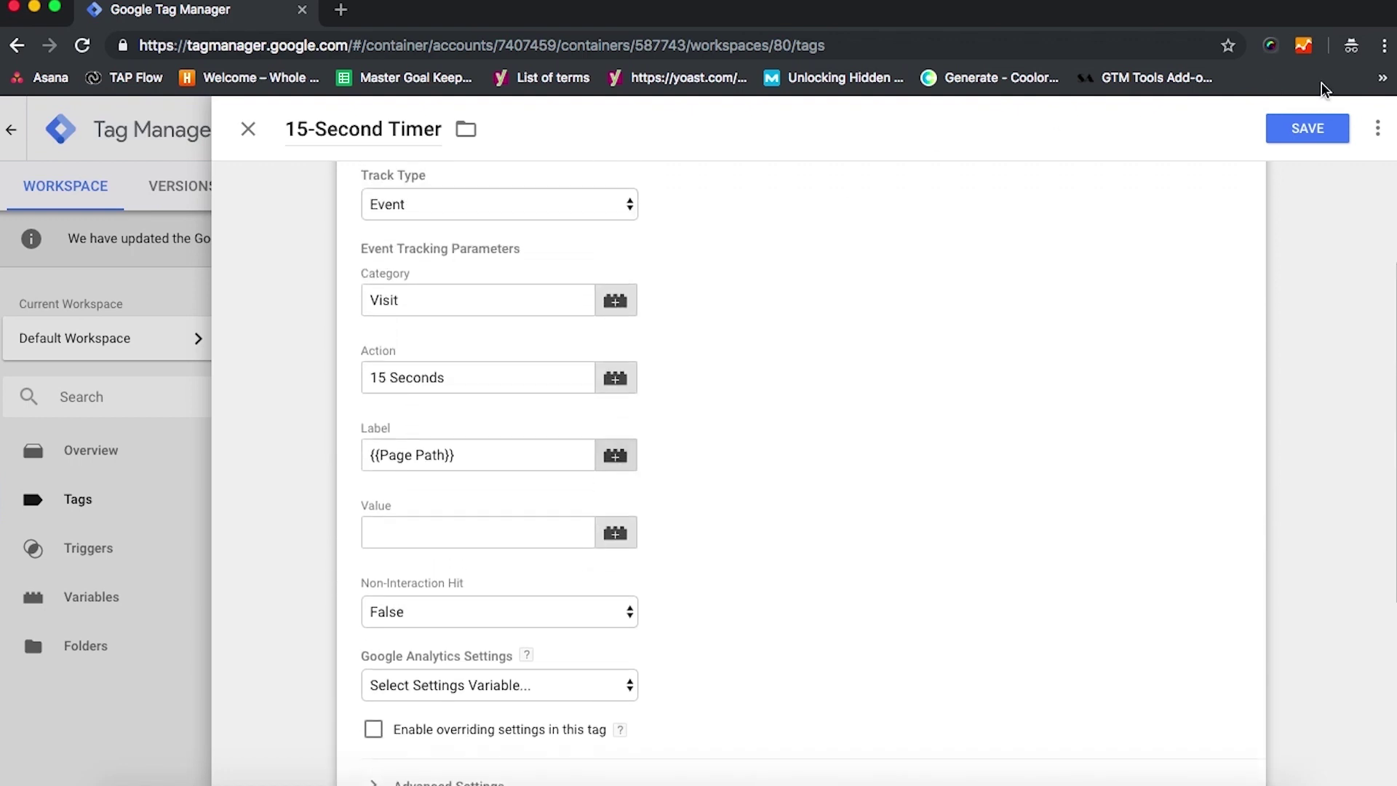
{"action": "left_click", "coordinate": [1319, 130]}
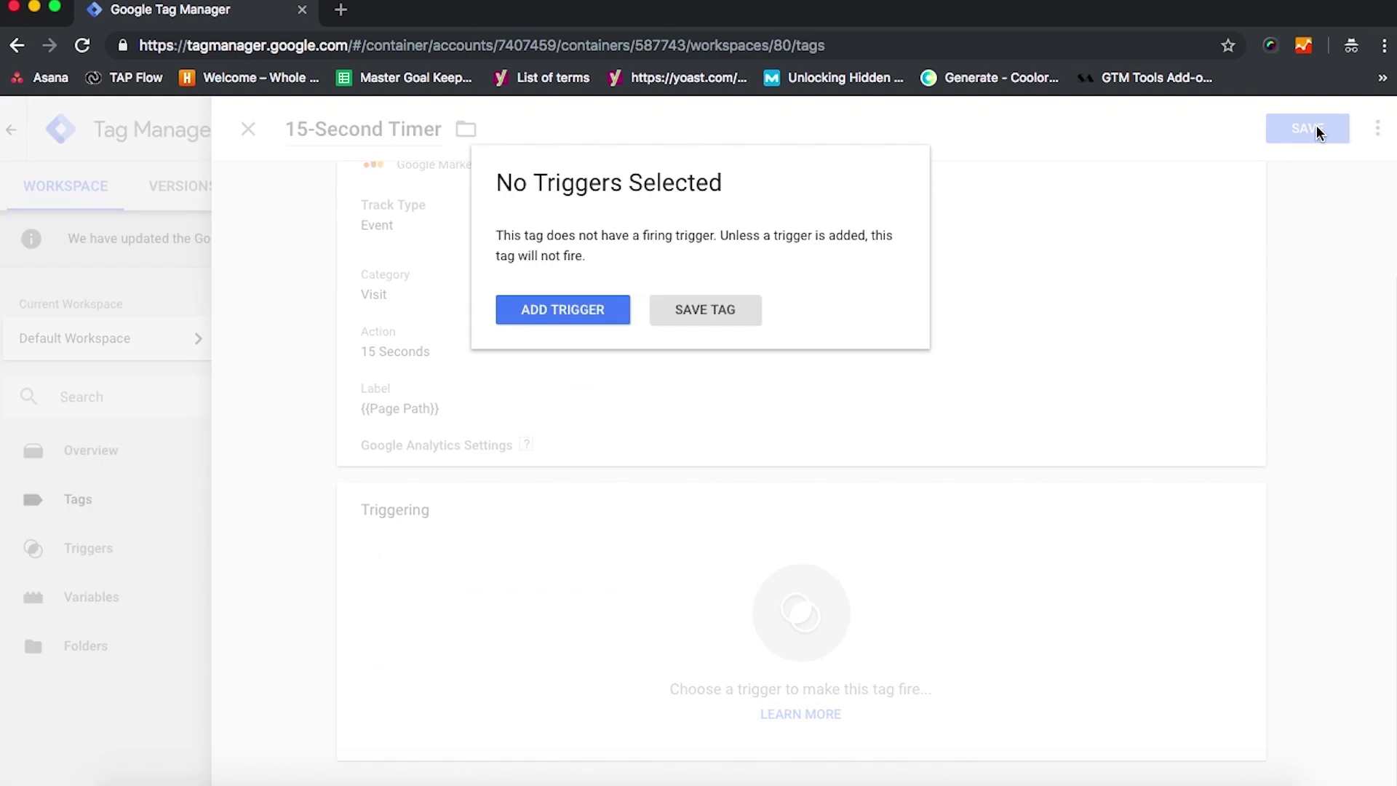
- Set 15 Second Timer as the firing trigger and open its settings: 15000 ms interval, limit 1
{"action": "left_click", "coordinate": [585, 320]}
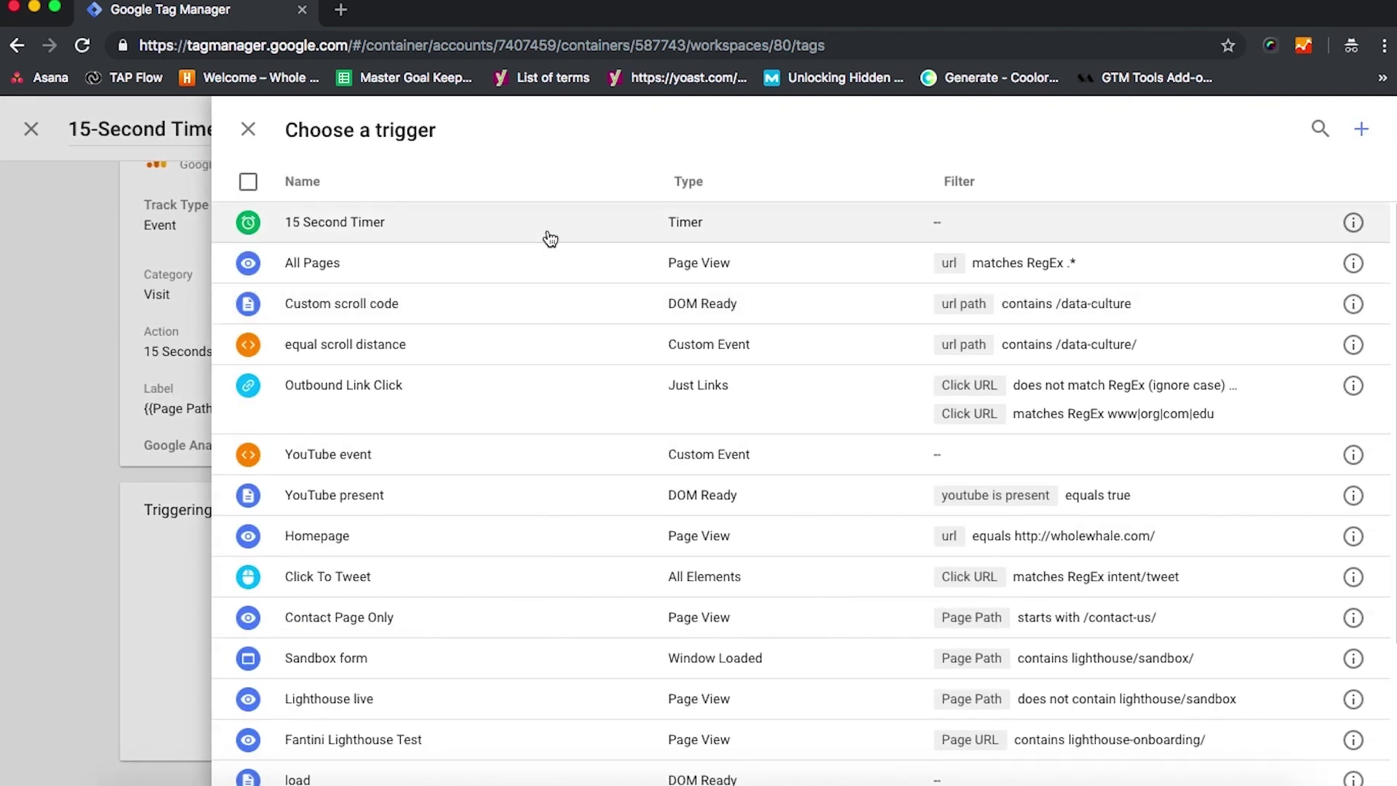
{"action": "left_click", "coordinate": [552, 237]}
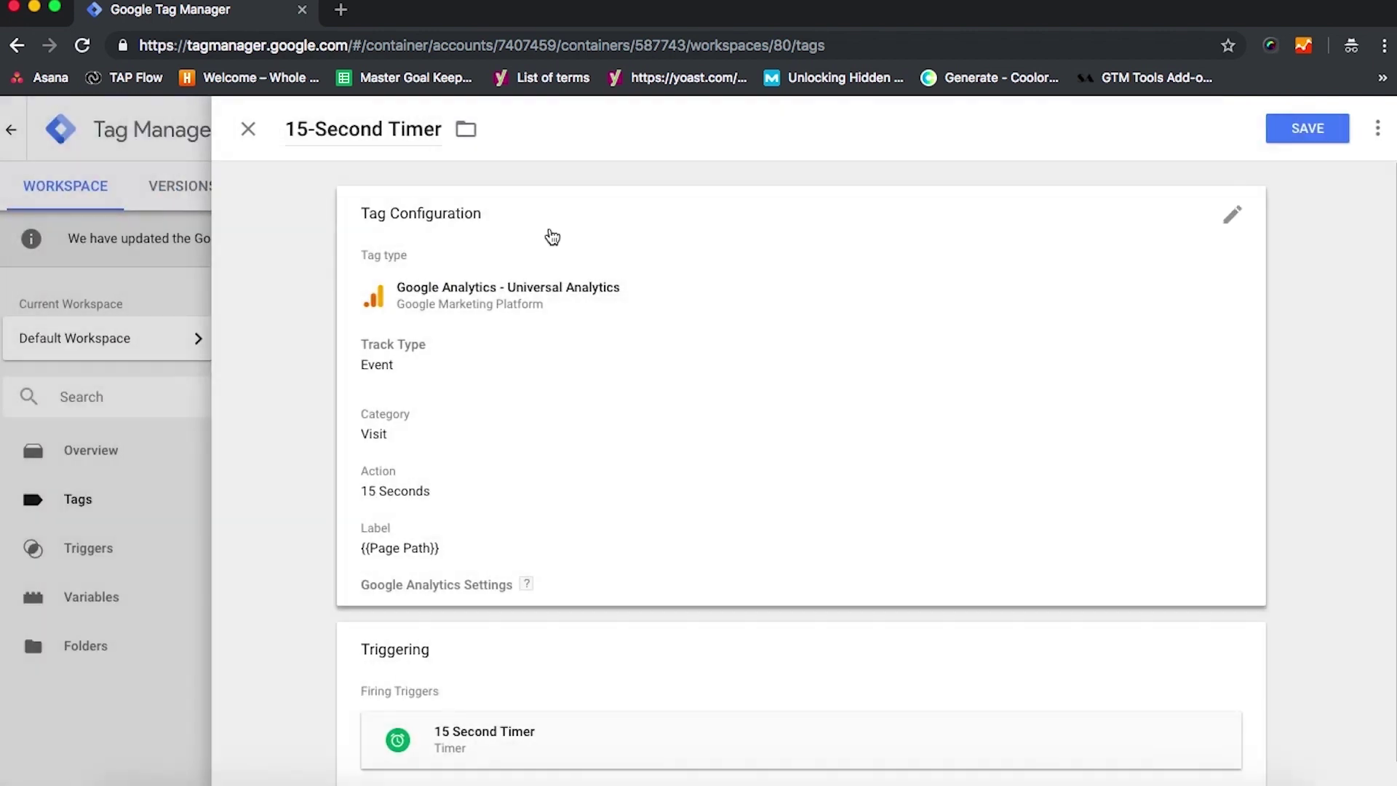
{"action": "scroll", "coordinate": [627, 615], "scroll_direction": "down", "scroll_amount": 1}
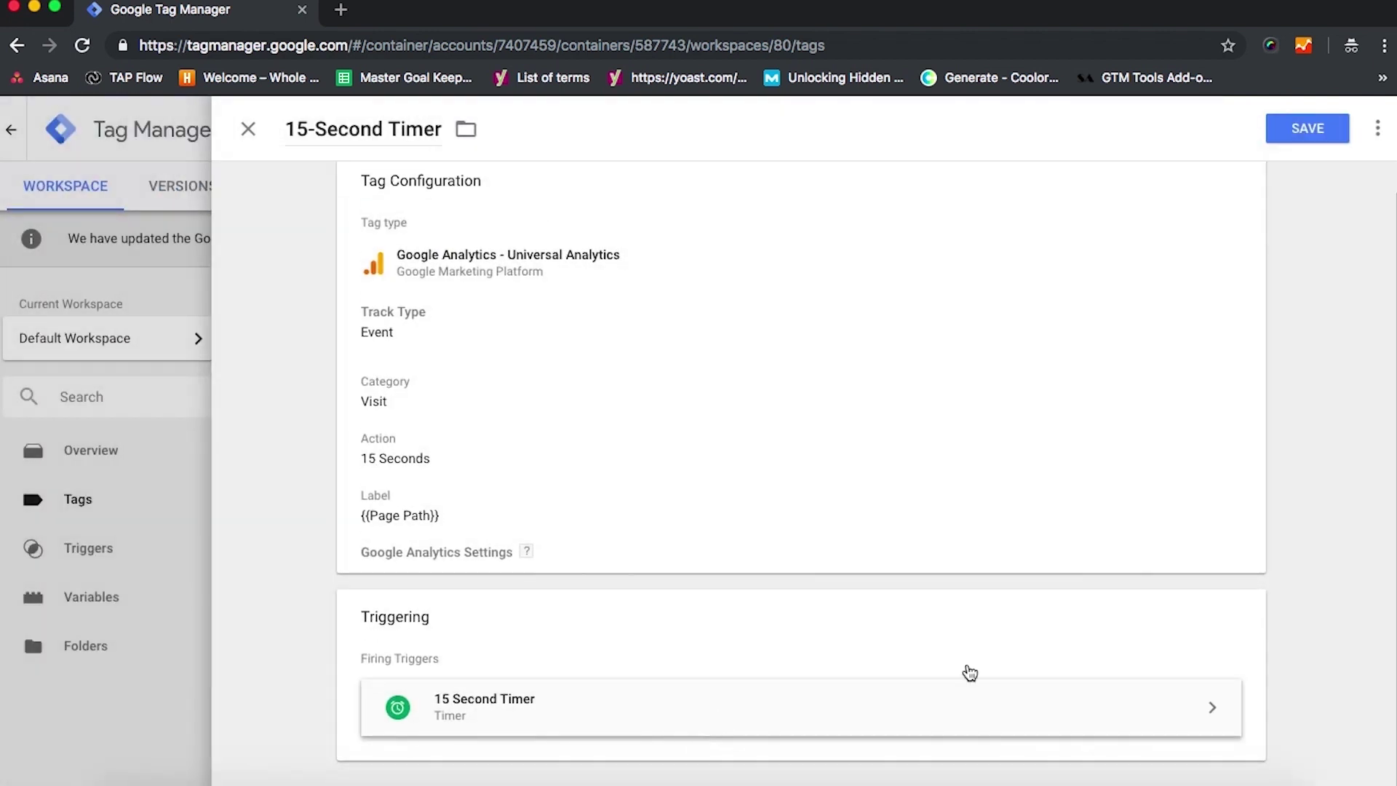
{"action": "left_click", "coordinate": [1208, 712]}
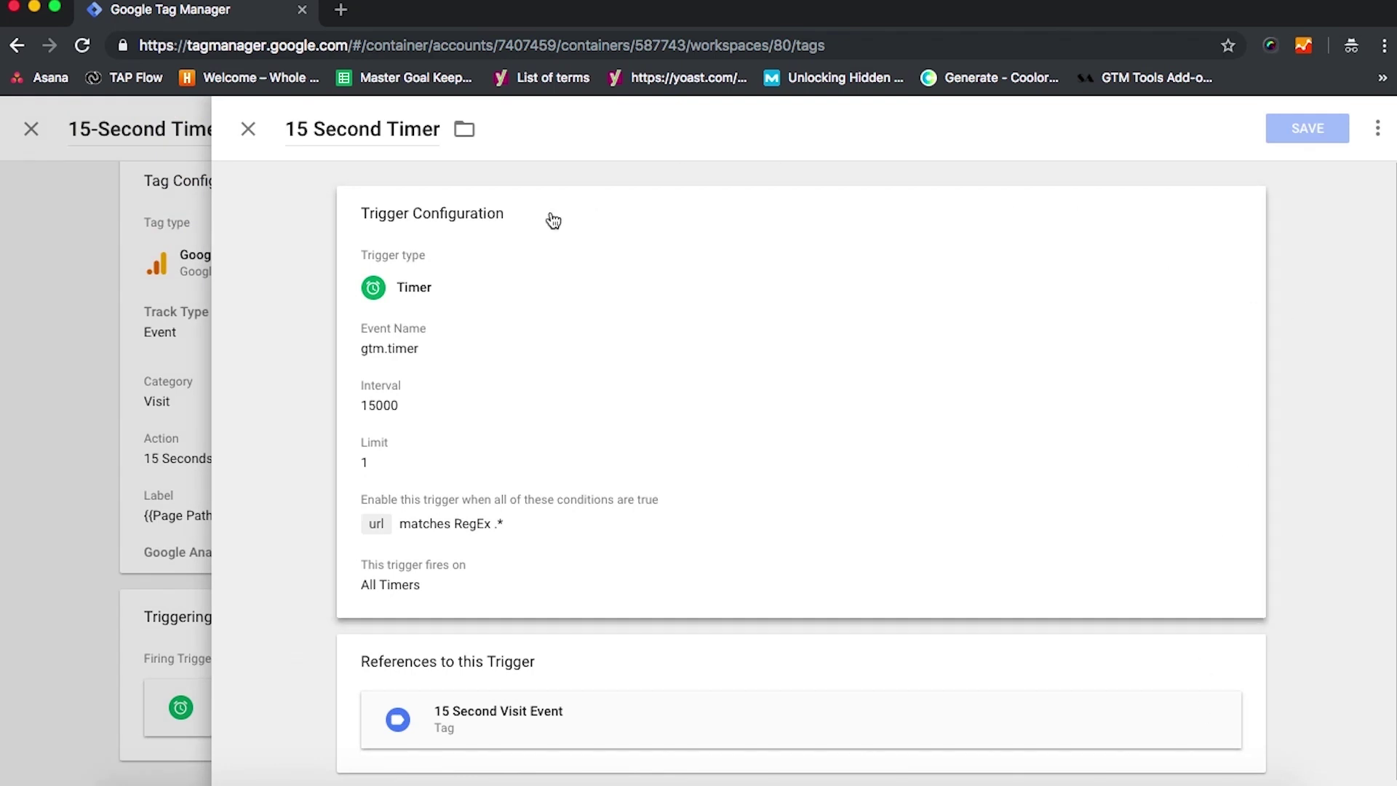
- Reconfirm Timer as the trigger type and url as the condition variable, then return to the tag
{"action": "left_click", "coordinate": [440, 295]}
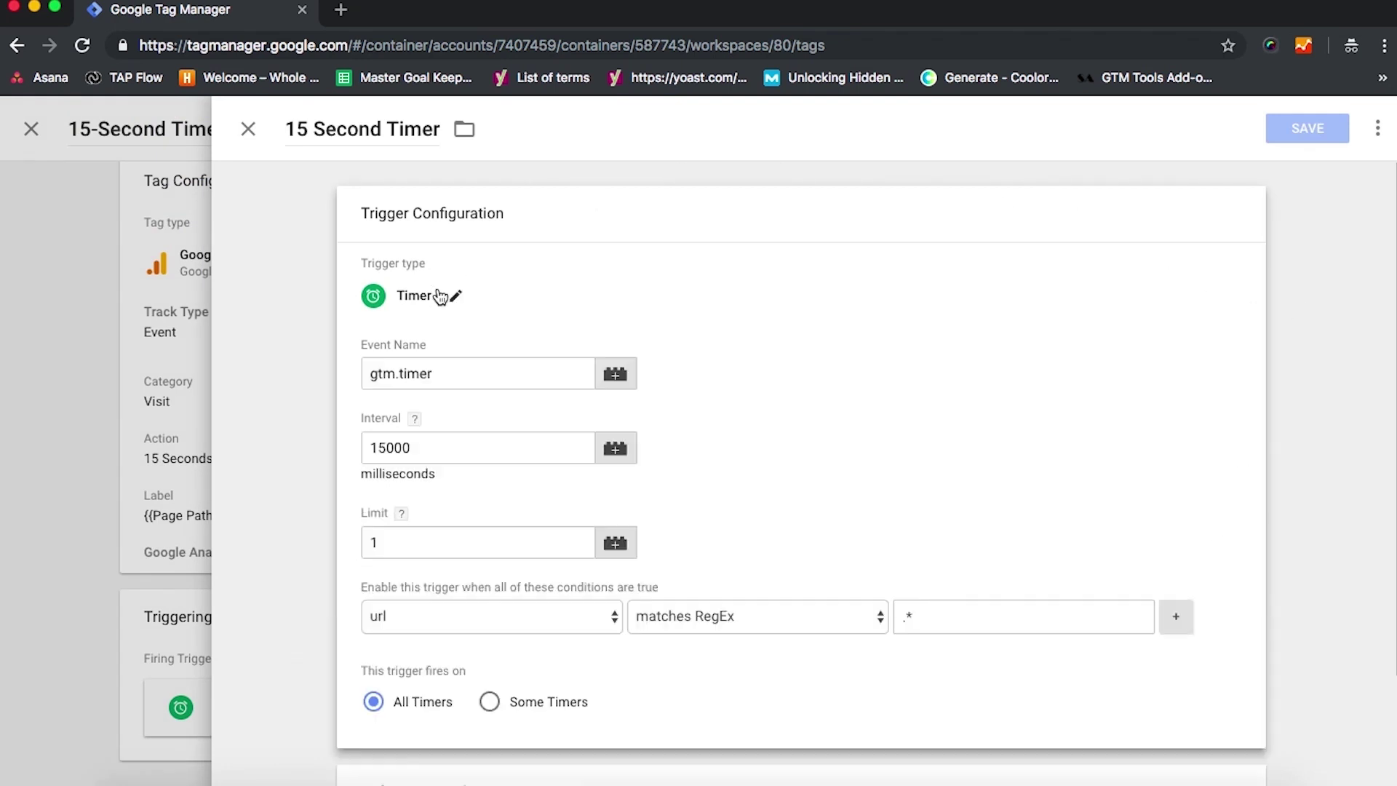
{"action": "left_click", "coordinate": [457, 298]}
{"action": "scroll", "coordinate": [1076, 608], "scroll_direction": "down", "scroll_amount": 5}
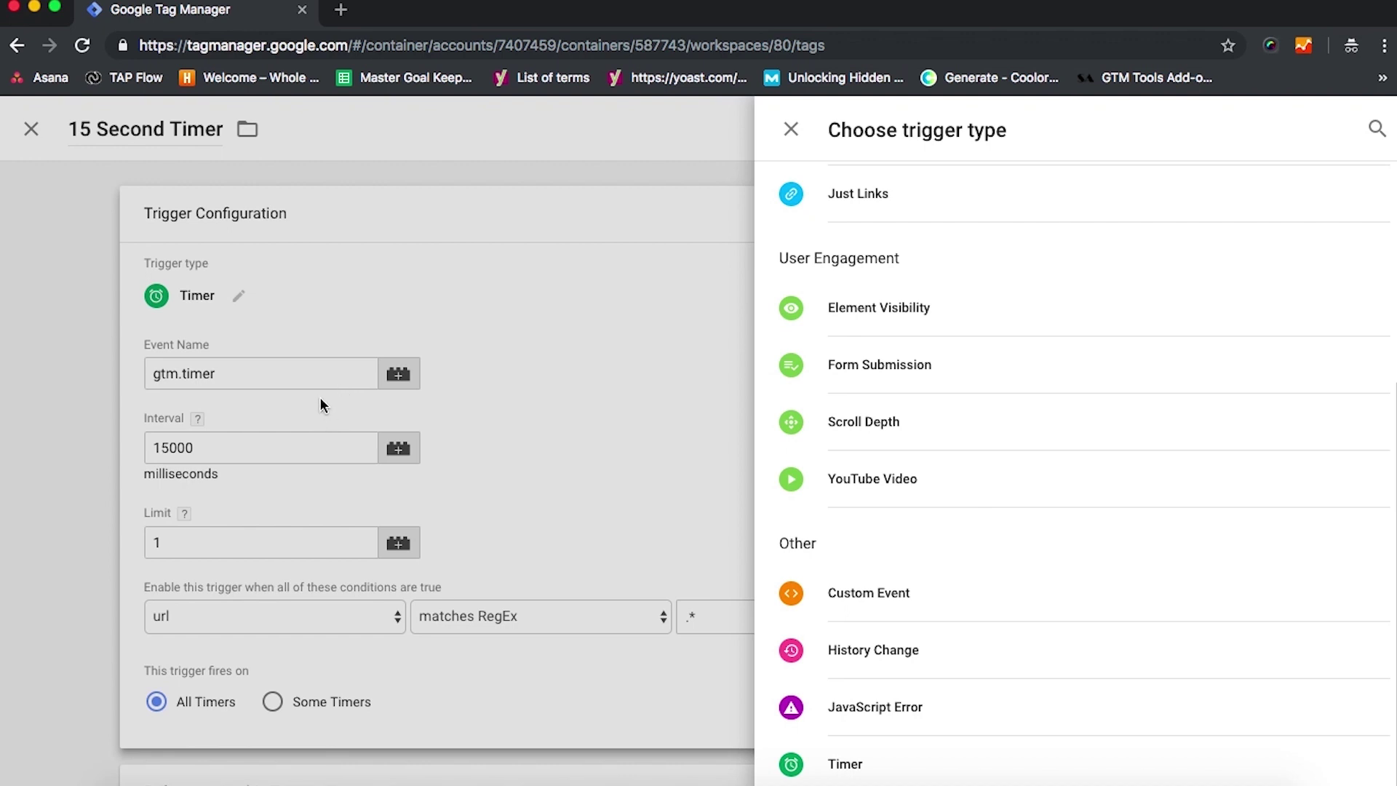
{"action": "left_click", "coordinate": [315, 448]}
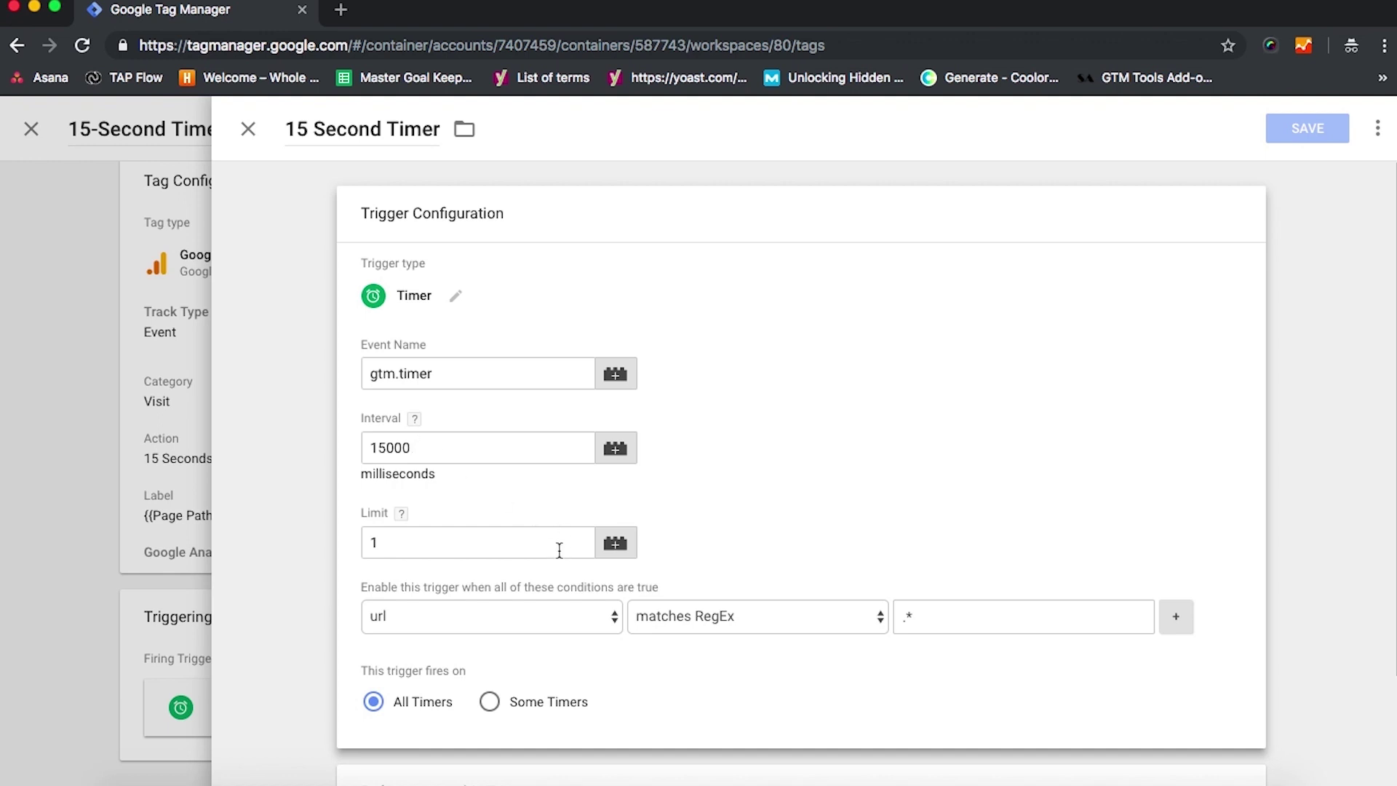
{"action": "left_click", "coordinate": [602, 621]}
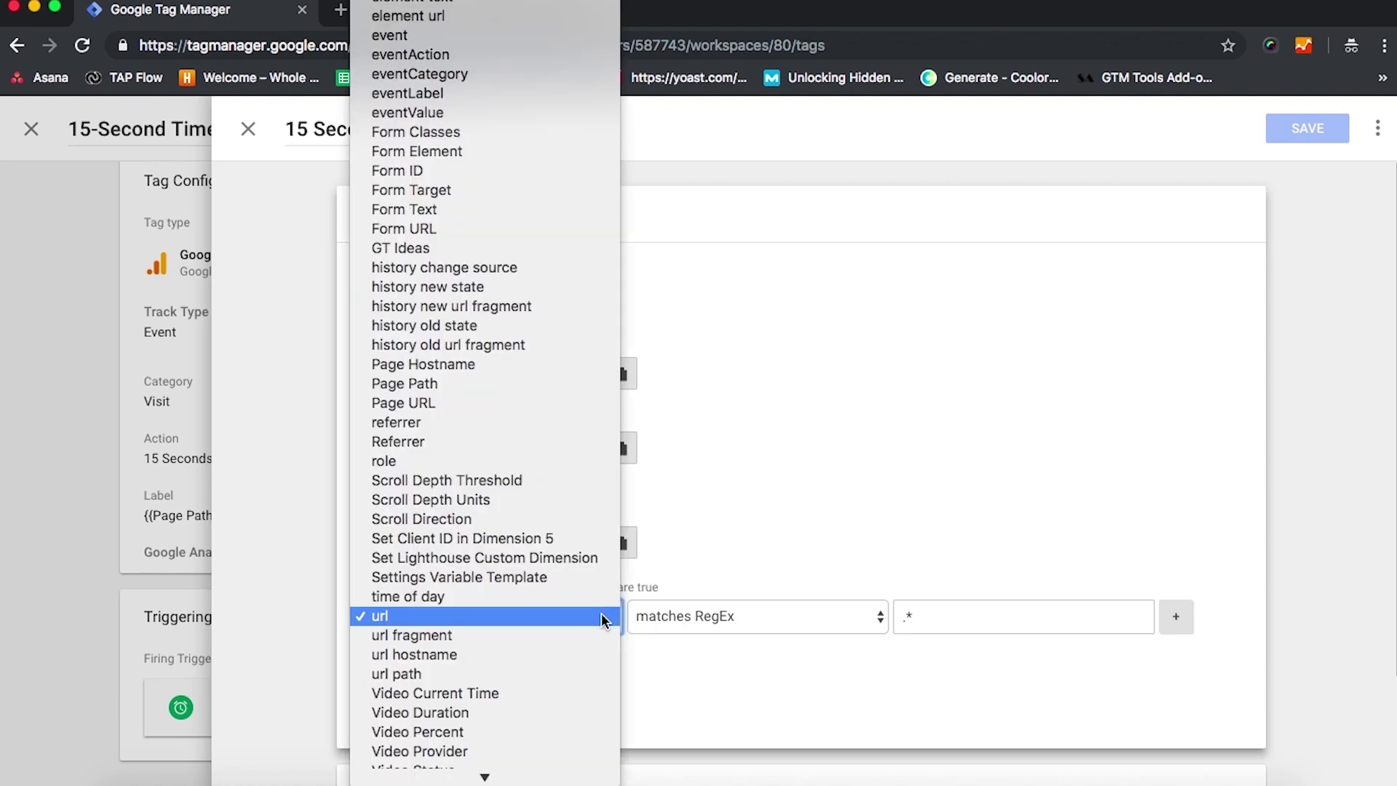
{"action": "left_click", "coordinate": [601, 617]}
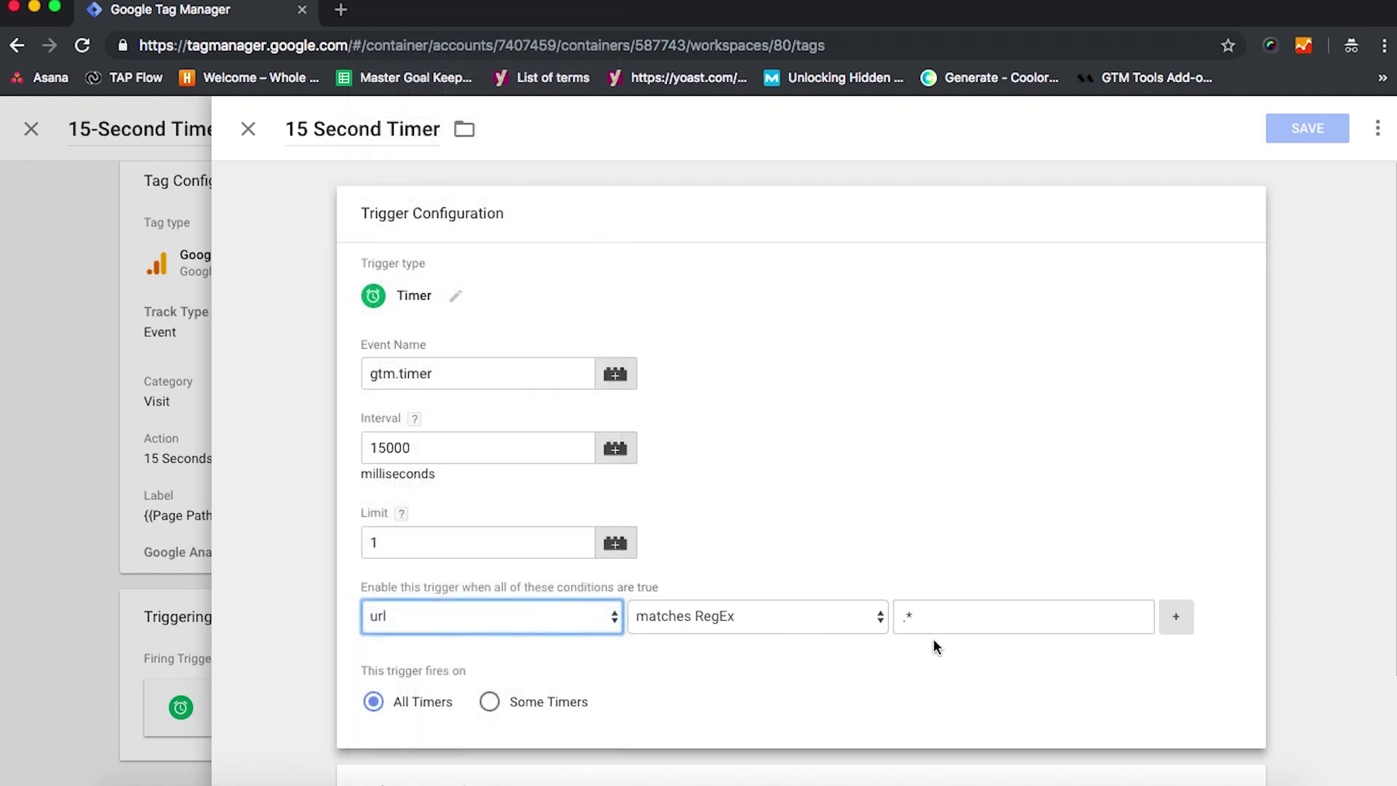
{"action": "scroll", "coordinate": [934, 647], "scroll_direction": "down", "scroll_amount": 3}
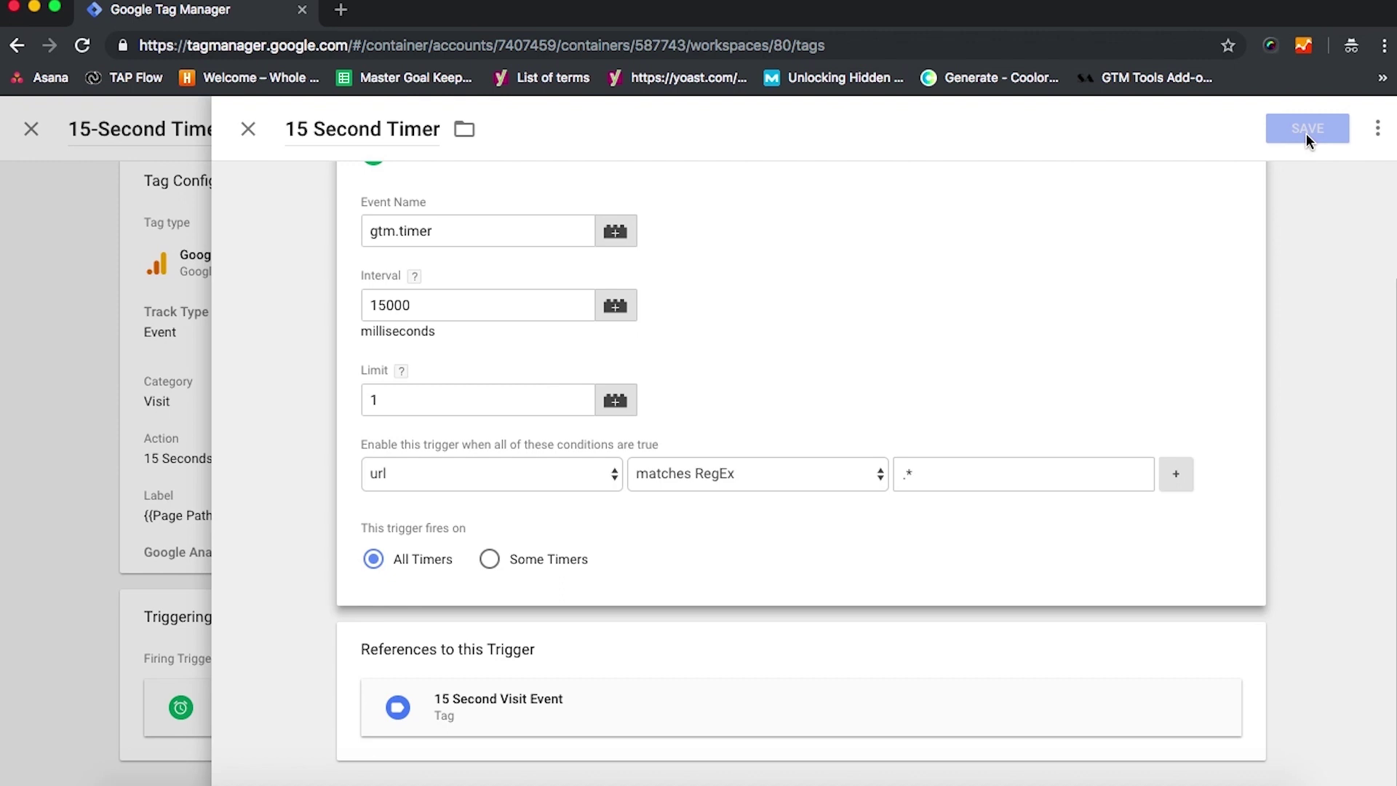
{"action": "left_click", "coordinate": [248, 129]}
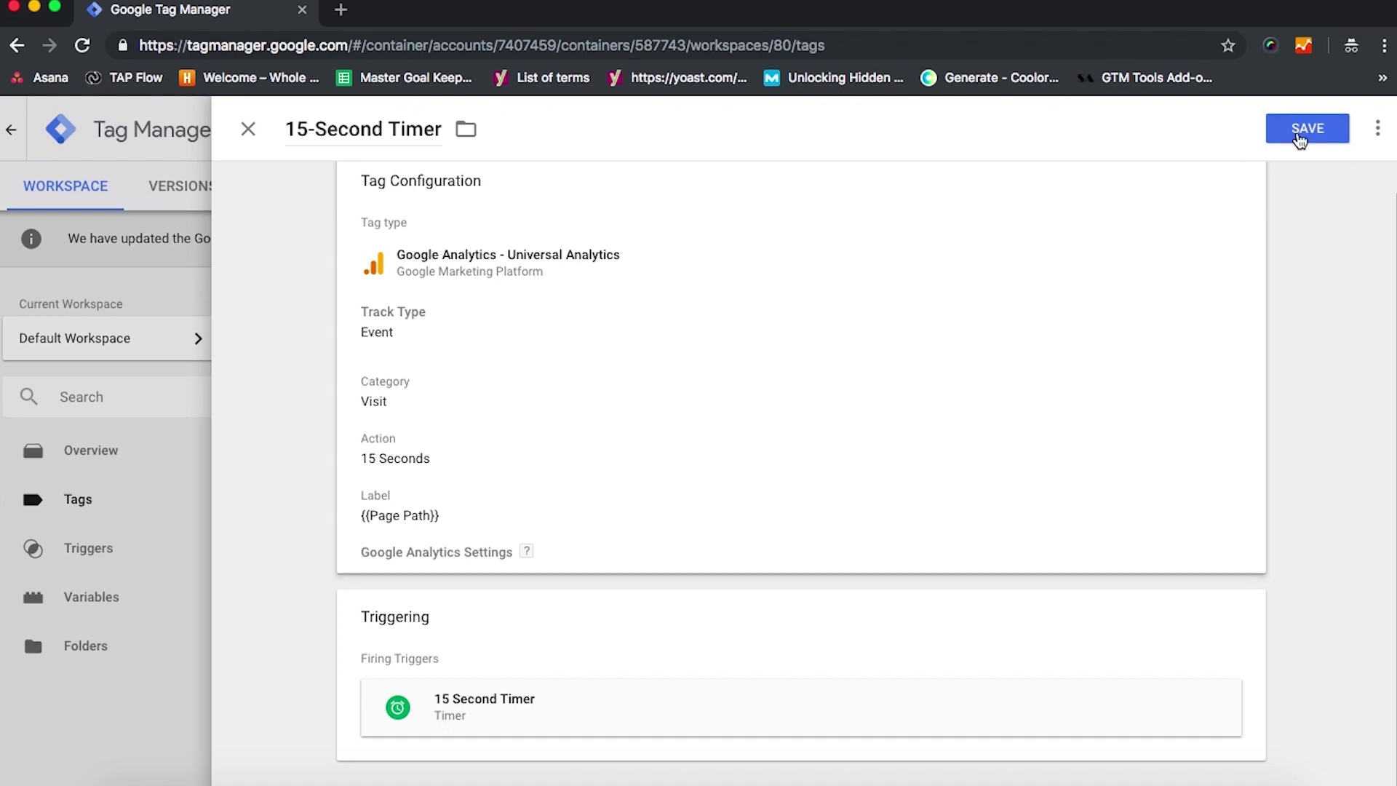
- Save the 15-Second Timer tag, return to the Tags list, and start Default Workspace preview
{"action": "left_click", "coordinate": [1296, 137]}
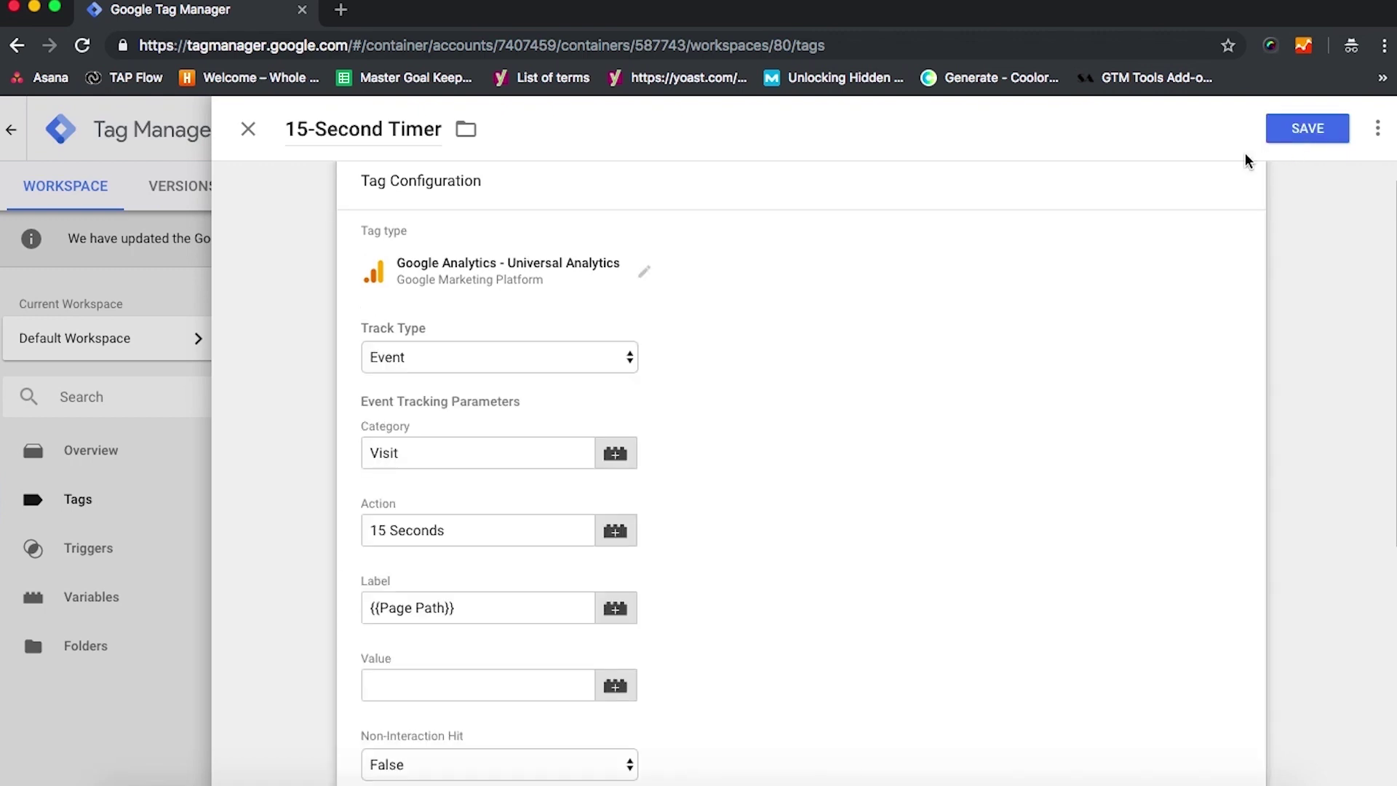
{"action": "left_click", "coordinate": [257, 142]}
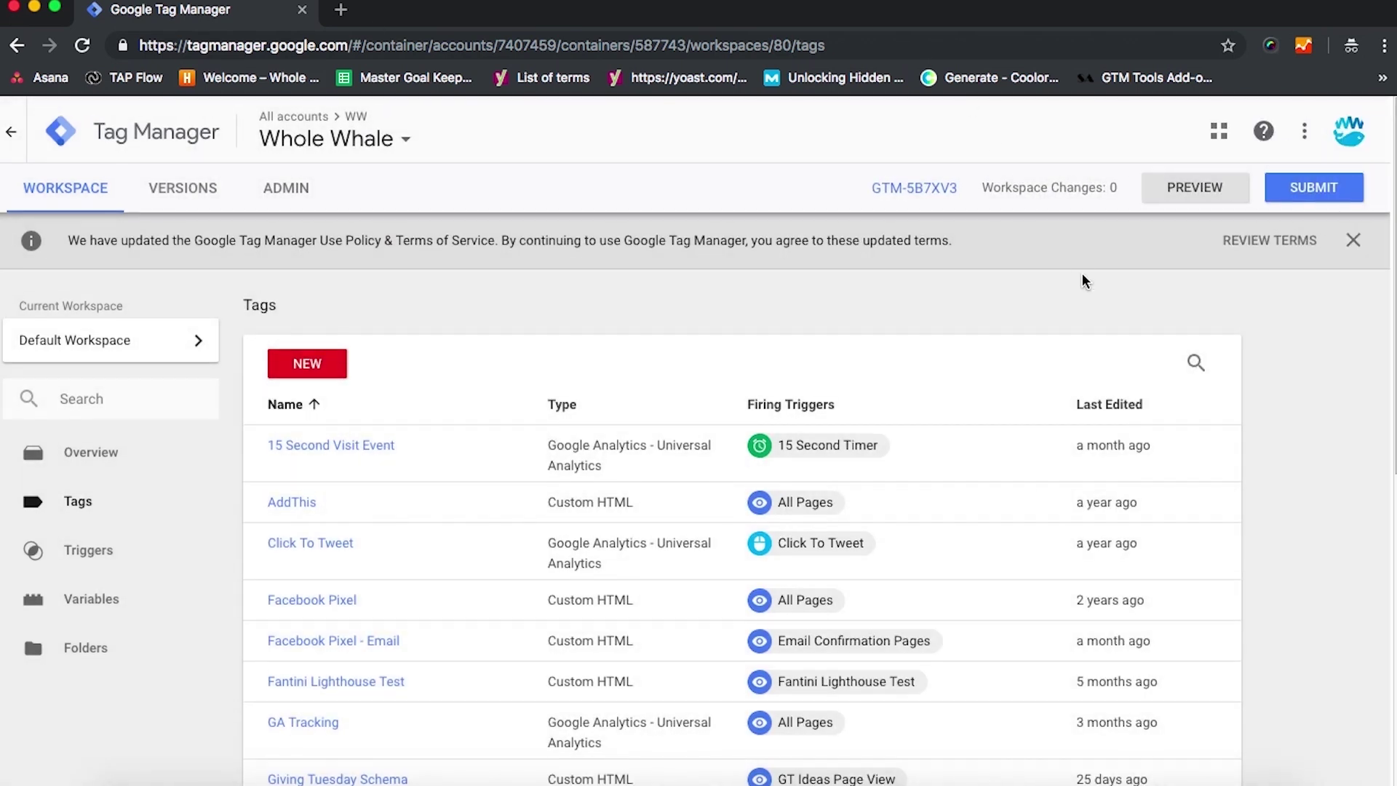
{"action": "left_click", "coordinate": [1205, 186]}
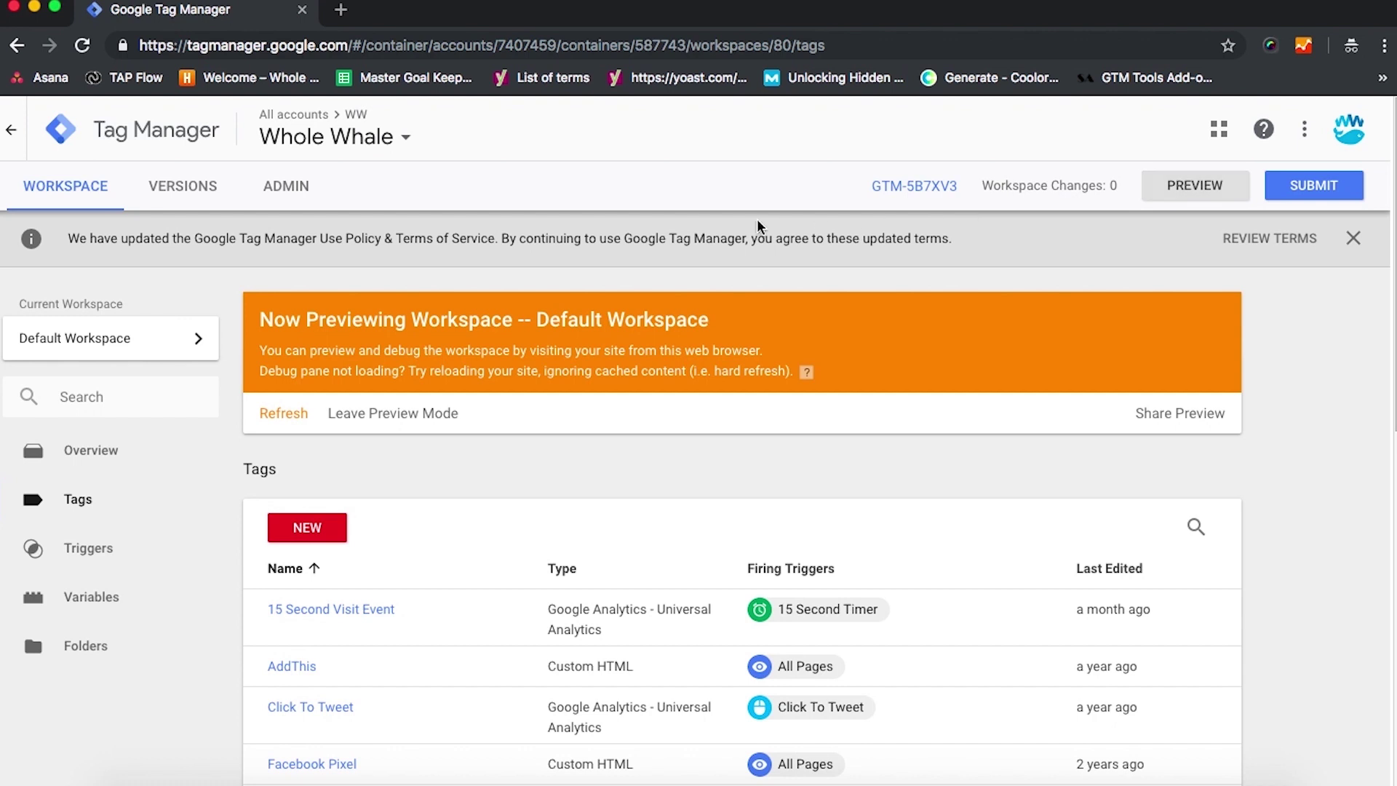
- Load the wholewhale.com home page in a new private tab
{"action": "key", "text": "super+t"}
{"action": "type", "text": "wholewhale.com/wik"}
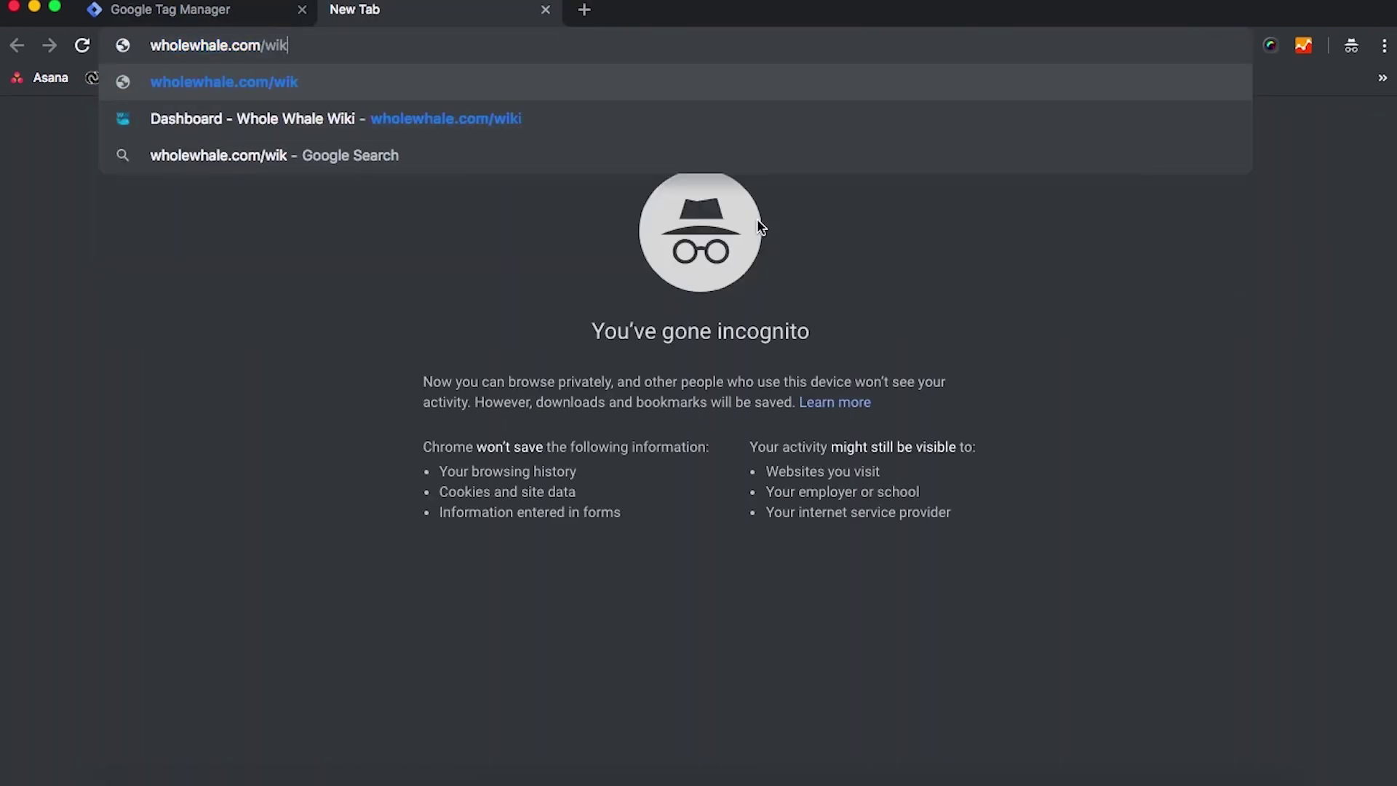
{"action": "key", "text": "BackSpace"}
{"action": "key", "text": "BackSpace"}
{"action": "key", "text": "BackSpace"}
{"action": "key", "text": "Return"}
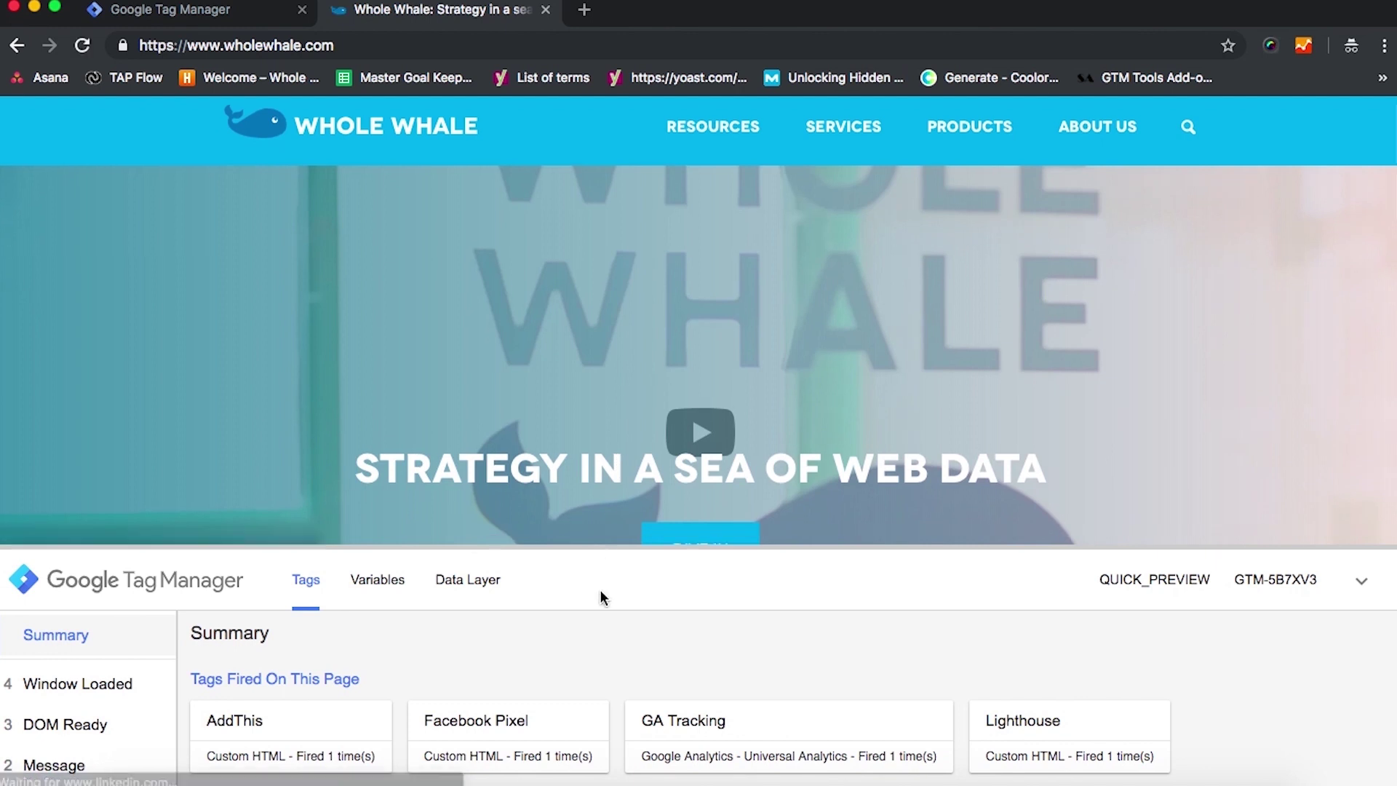
- Browse the page until gtm.timer fires the 15 Second Visit Event tag, then close the site tab
{"action": "scroll", "coordinate": [600, 664], "scroll_direction": "down", "scroll_amount": 3}
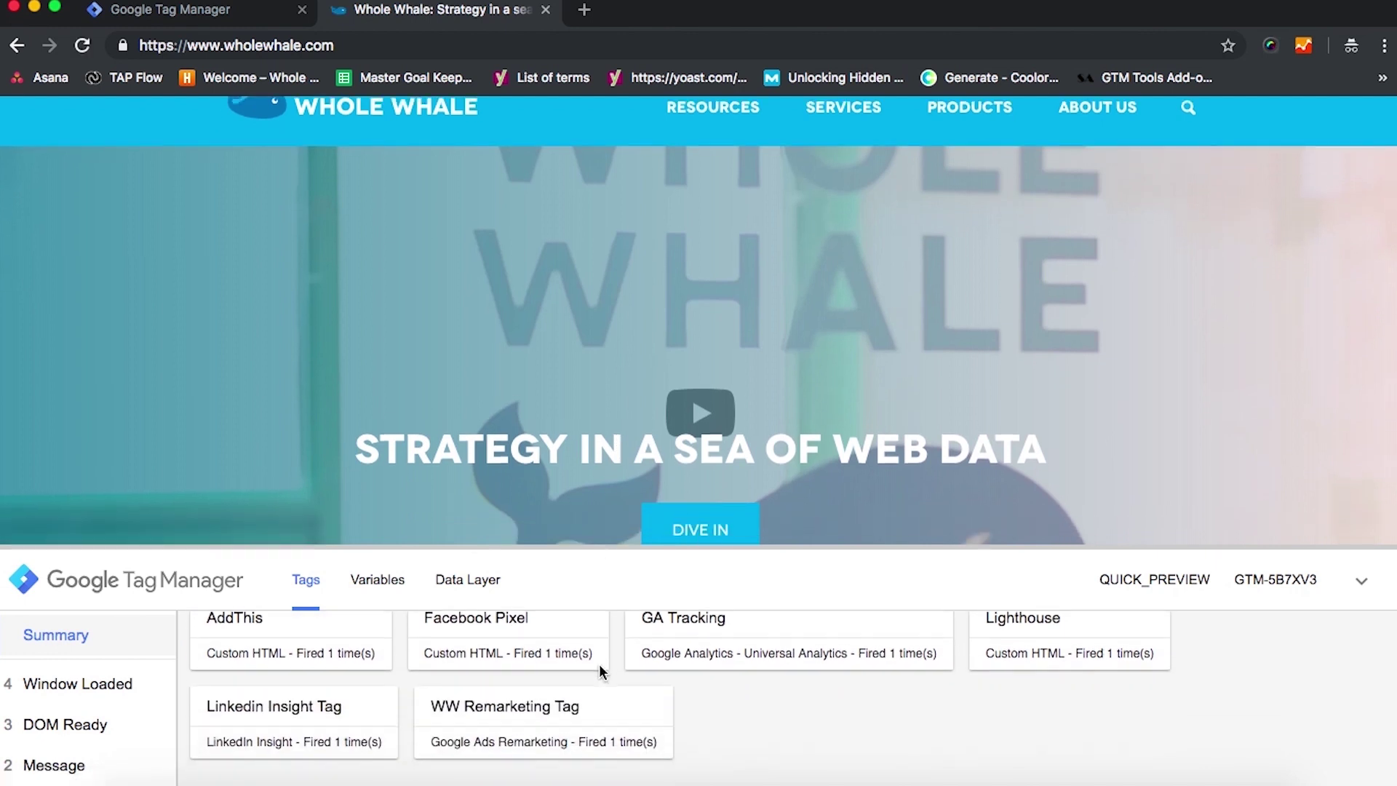
{"action": "scroll", "coordinate": [599, 663], "scroll_direction": "up", "scroll_amount": 1}
{"action": "scroll", "coordinate": [601, 673], "scroll_direction": "down", "scroll_amount": 5}
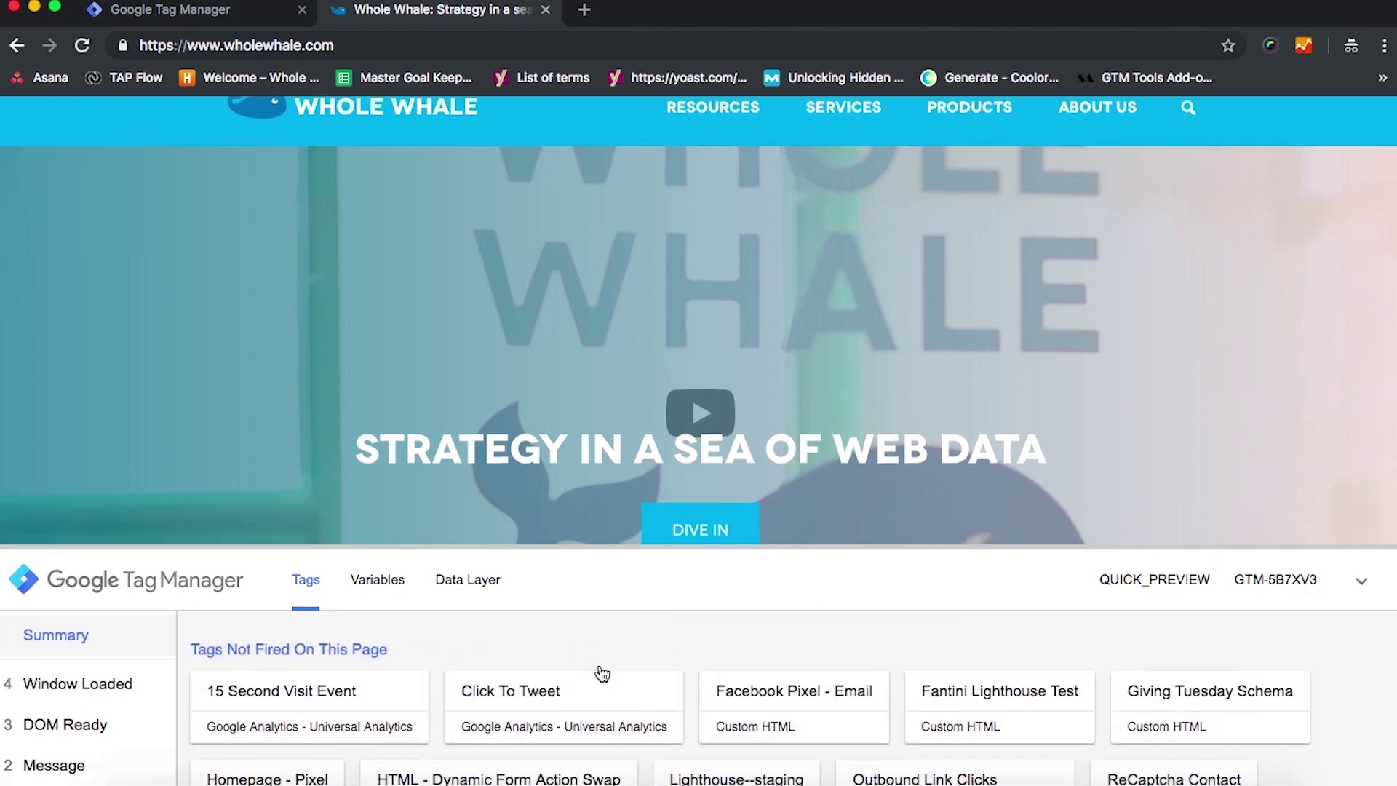
{"action": "scroll", "coordinate": [592, 322], "scroll_direction": "down", "scroll_amount": 7}
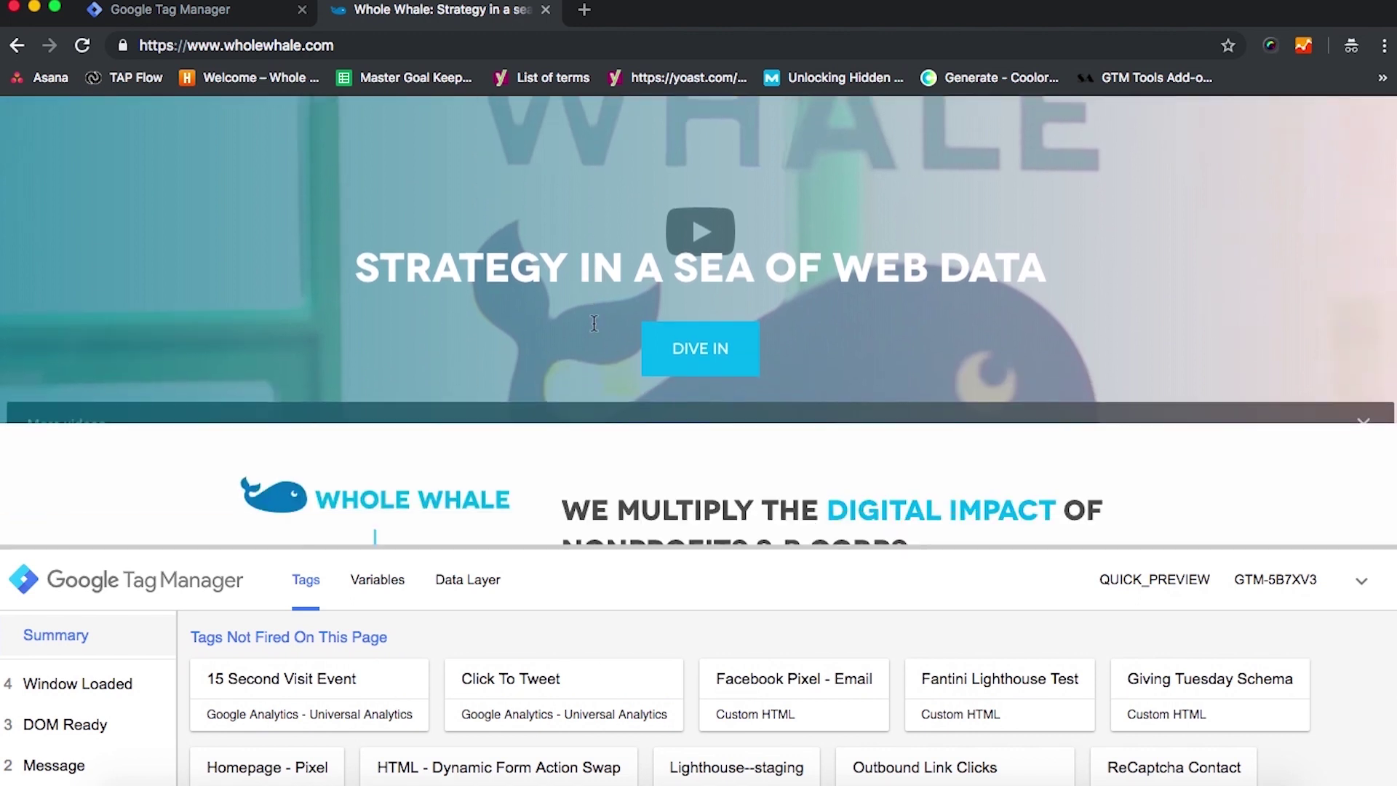
{"action": "scroll", "coordinate": [594, 318], "scroll_direction": "down", "scroll_amount": 3}
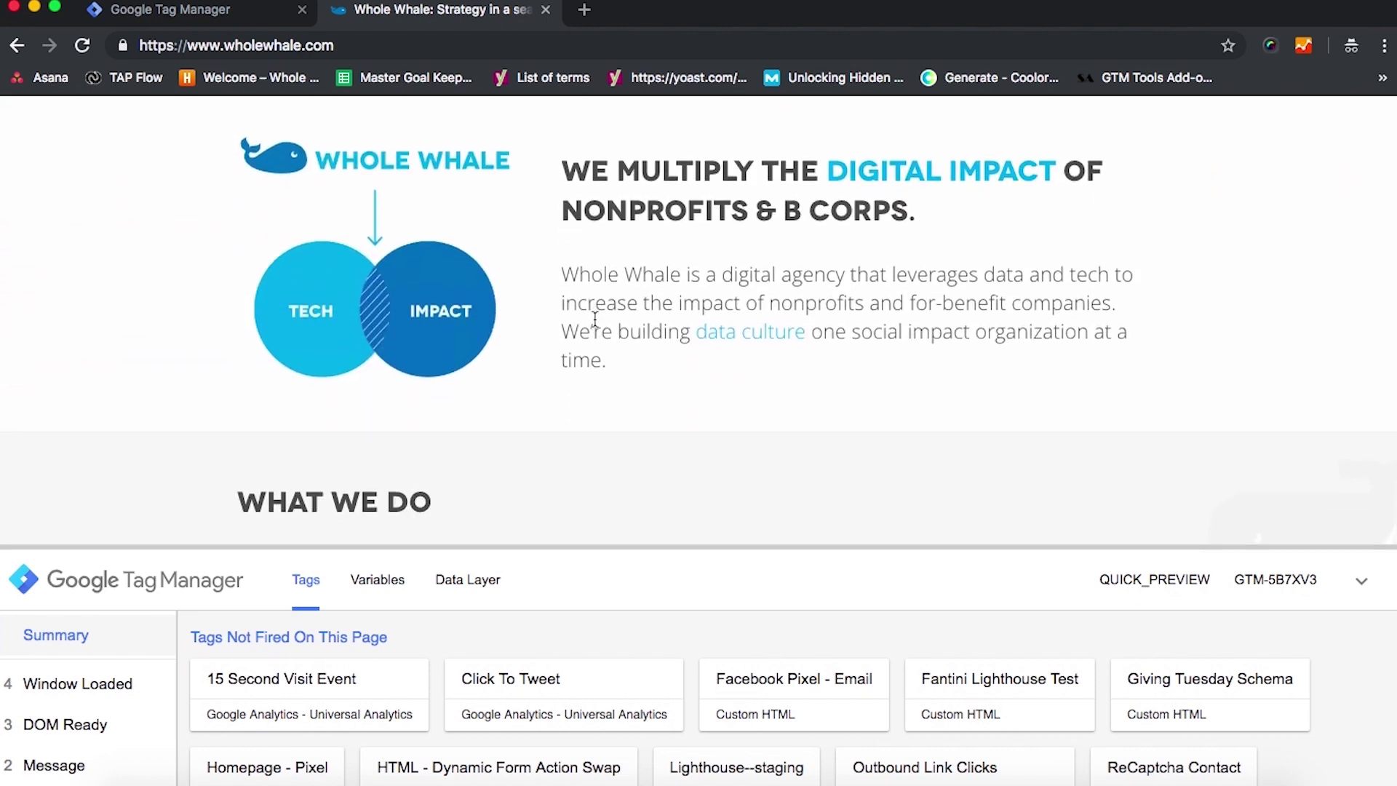
{"action": "scroll", "coordinate": [595, 324], "scroll_direction": "down", "scroll_amount": 2}
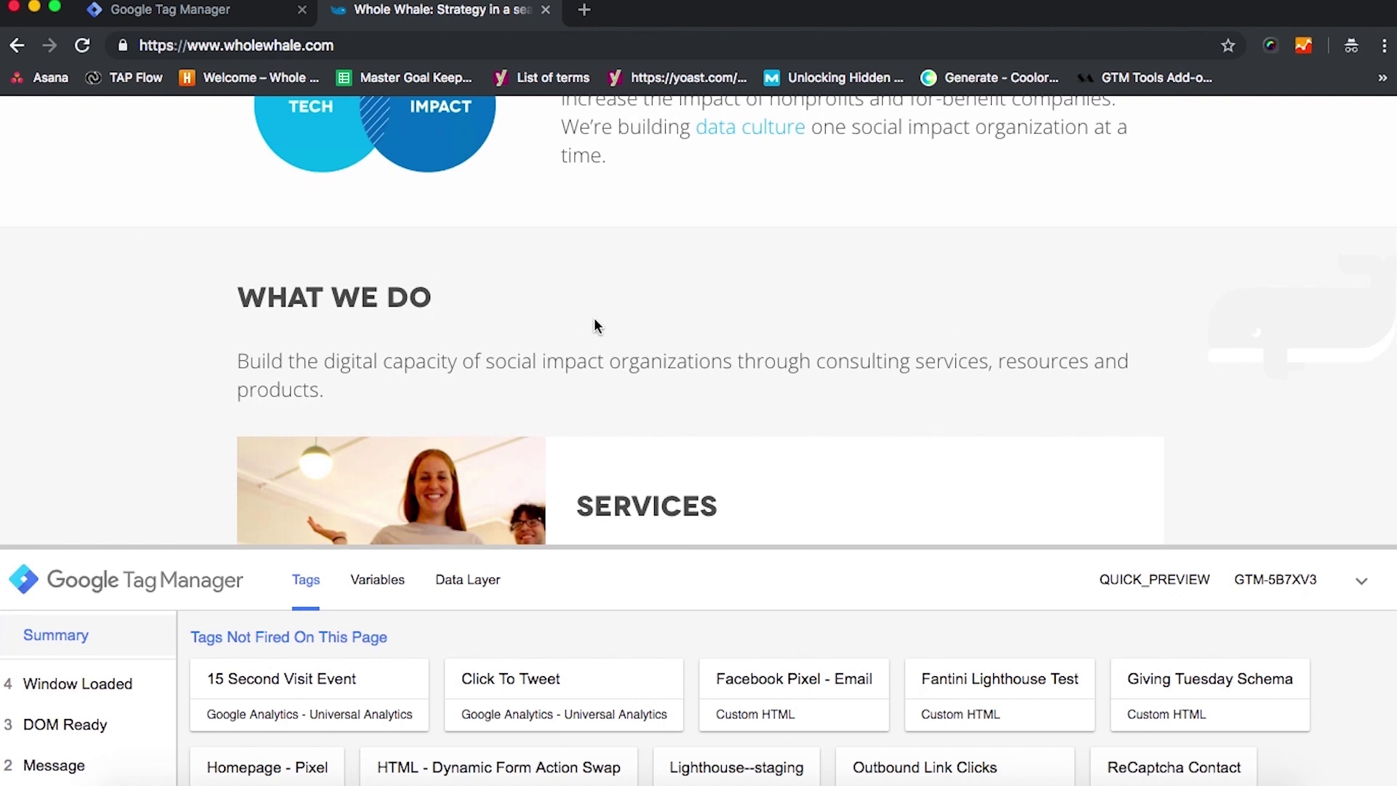
{"action": "scroll", "coordinate": [595, 325], "scroll_direction": "down", "scroll_amount": 1}
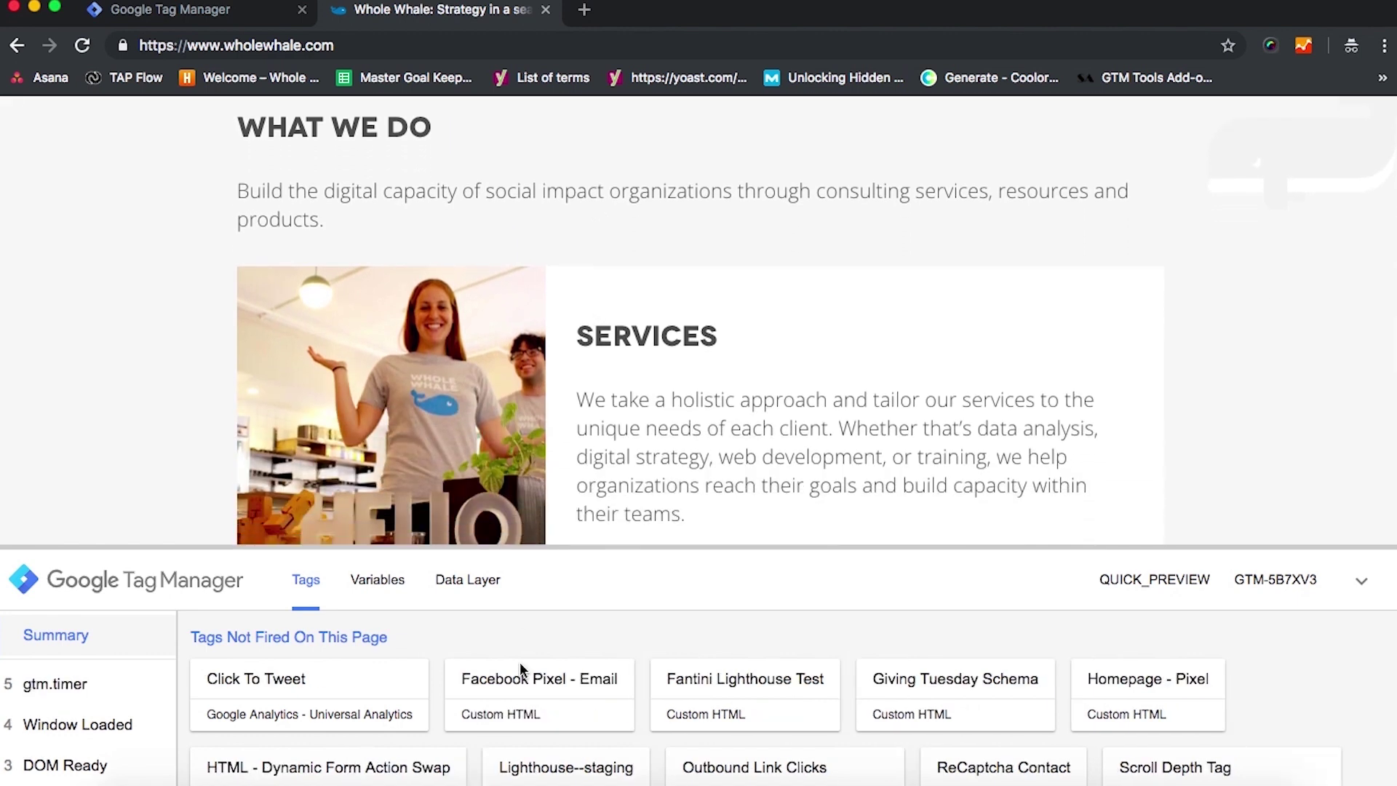
{"action": "scroll", "coordinate": [507, 710], "scroll_direction": "up", "scroll_amount": 3}
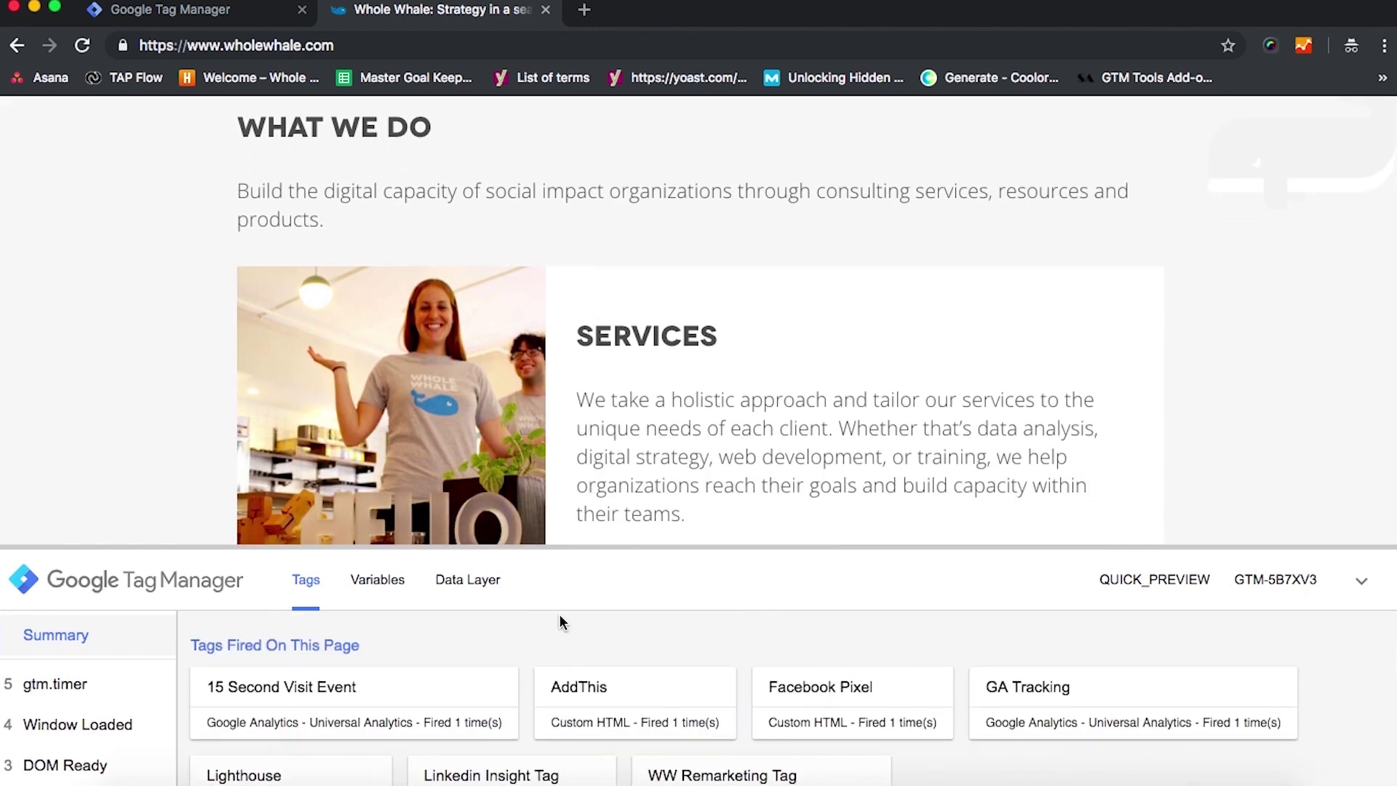
{"action": "left_click", "coordinate": [546, 9]}
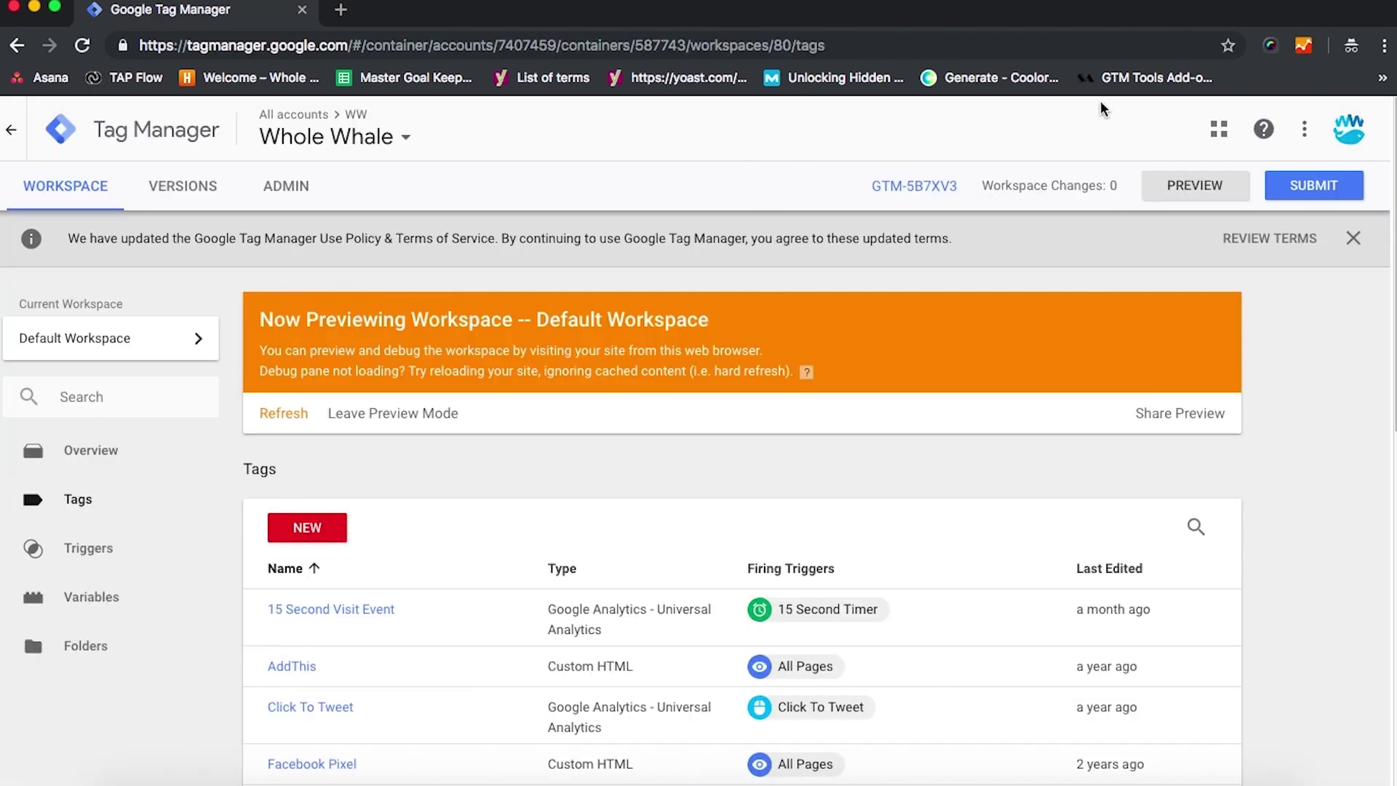